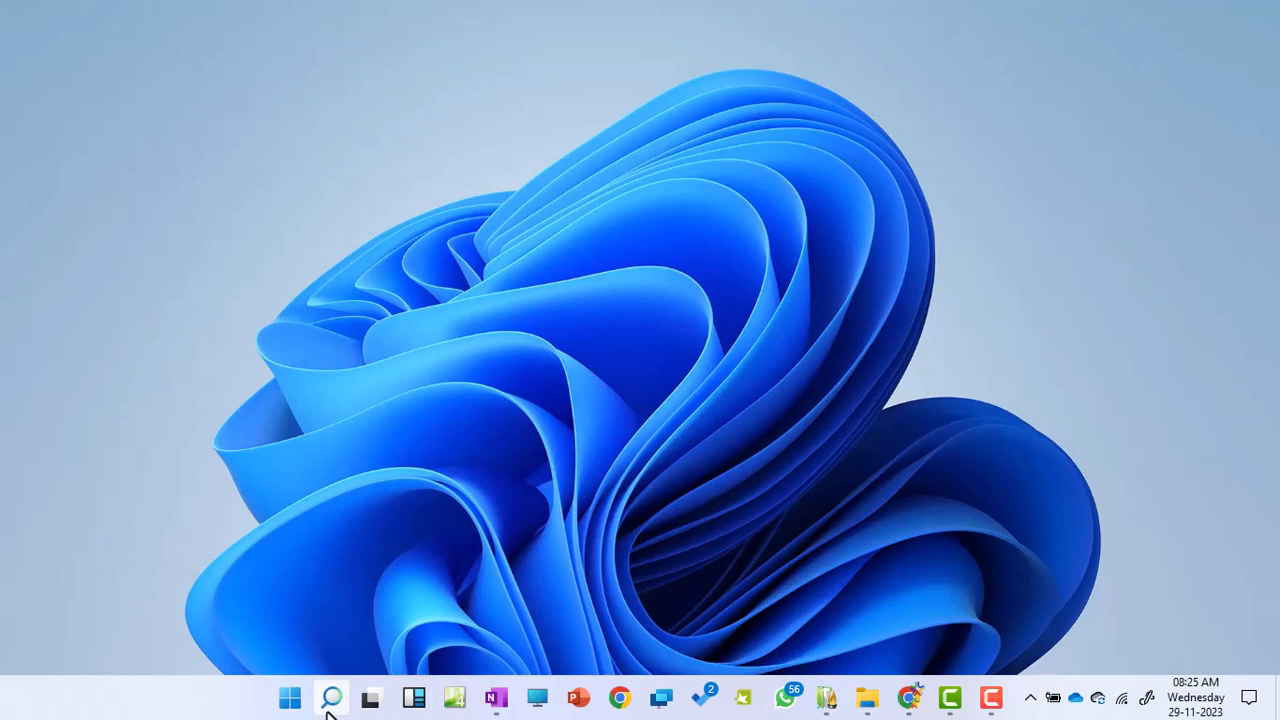
Search Windows for 'photosh' and launch Adobe Photoshop CS5 (64 Bit) from Best match.
{"action": "left_click", "coordinate": [331, 698]}
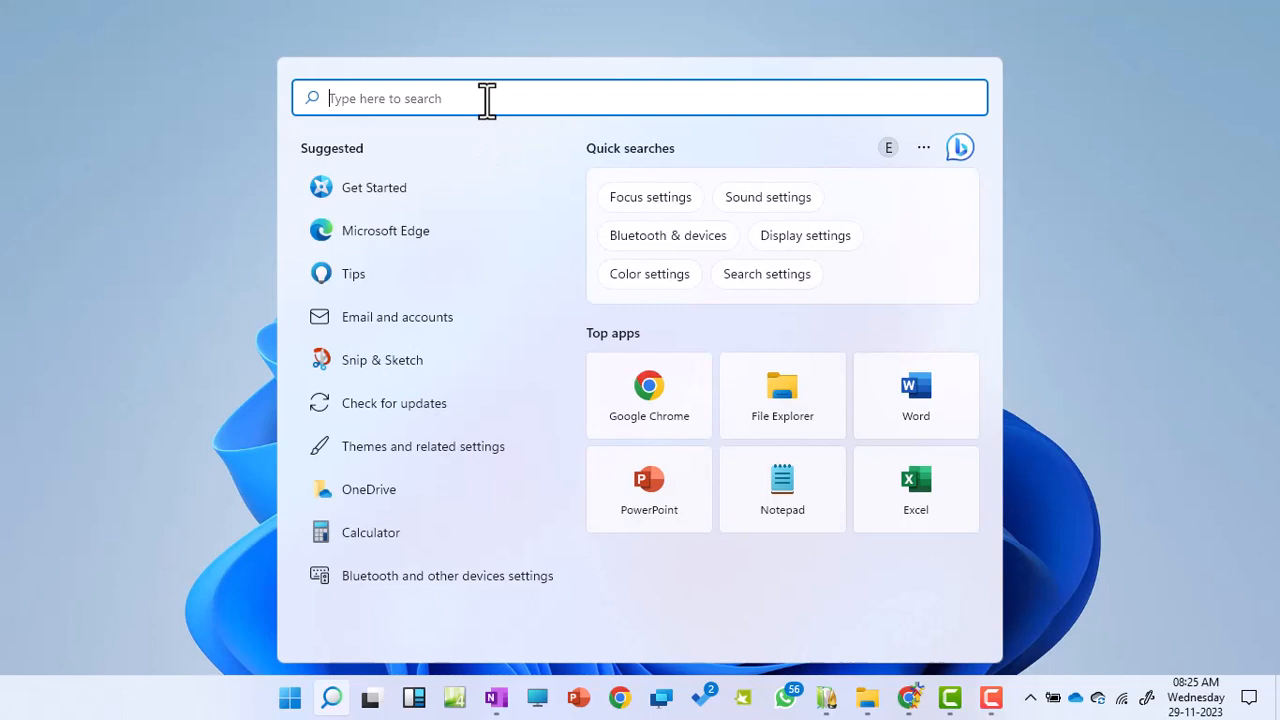
{"action": "type", "text": "photosh"}
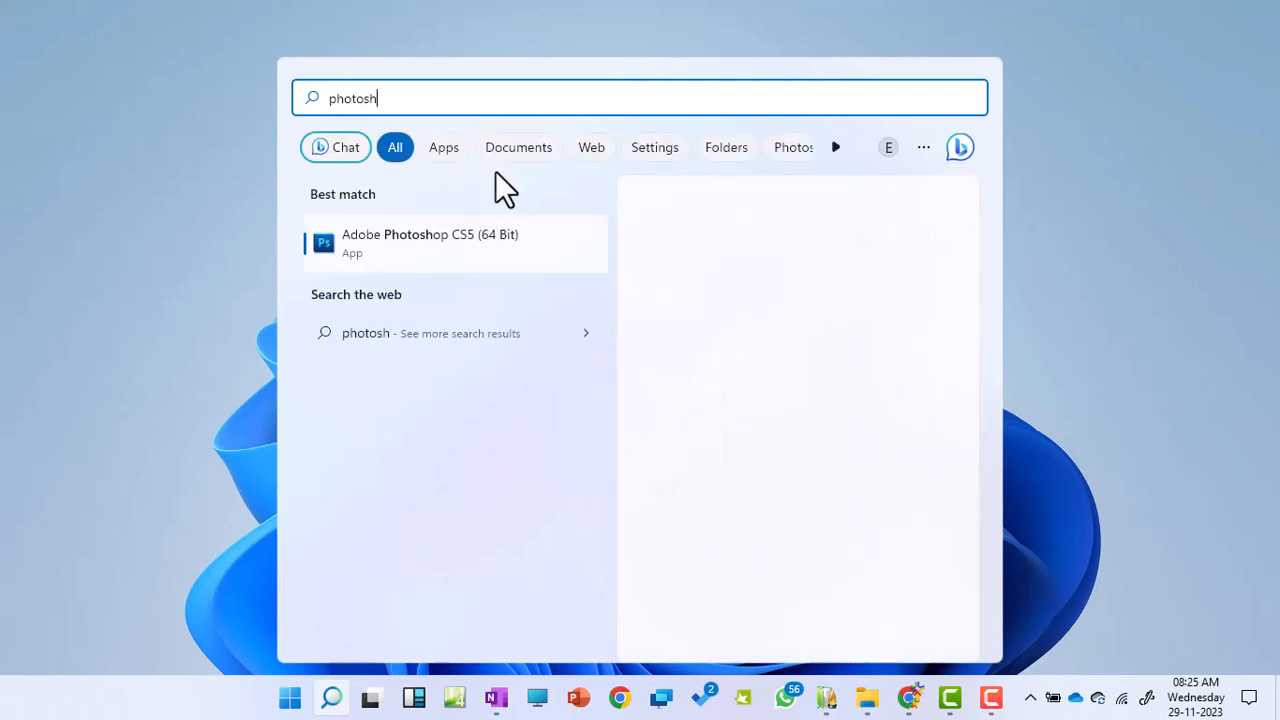
{"action": "left_click", "coordinate": [419, 247]}
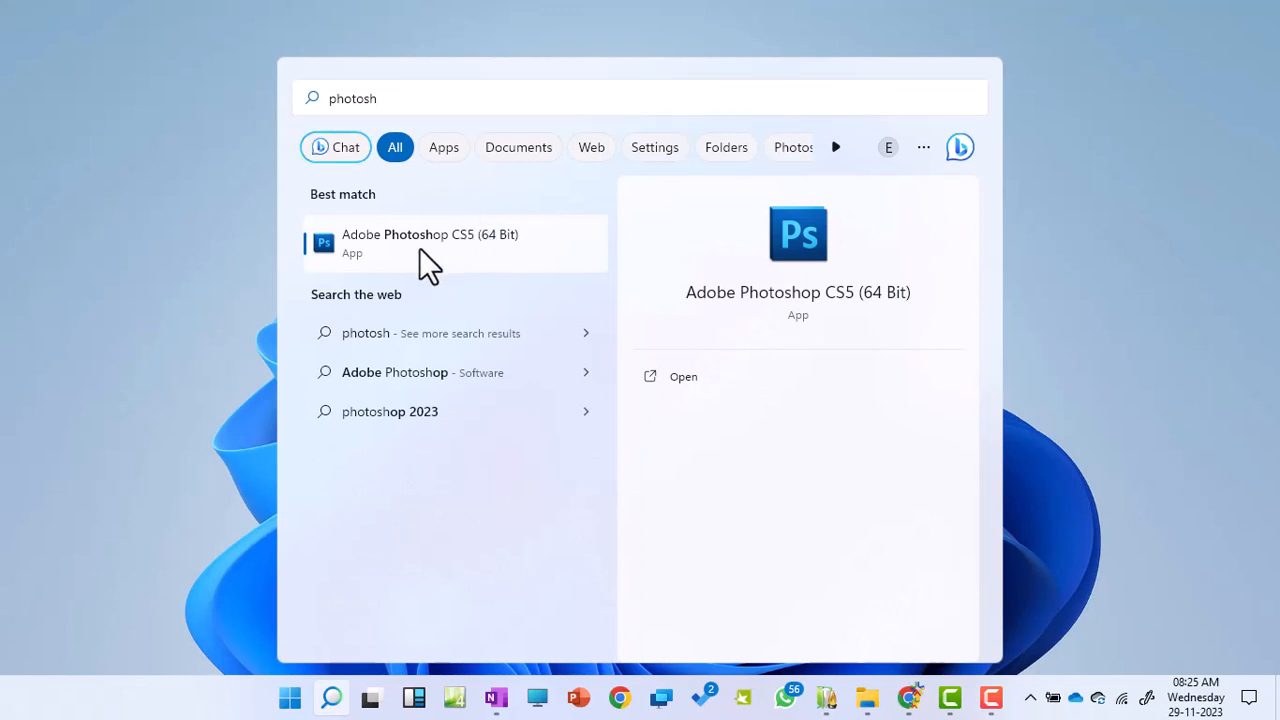
{"action": "left_click", "coordinate": [405, 245]}
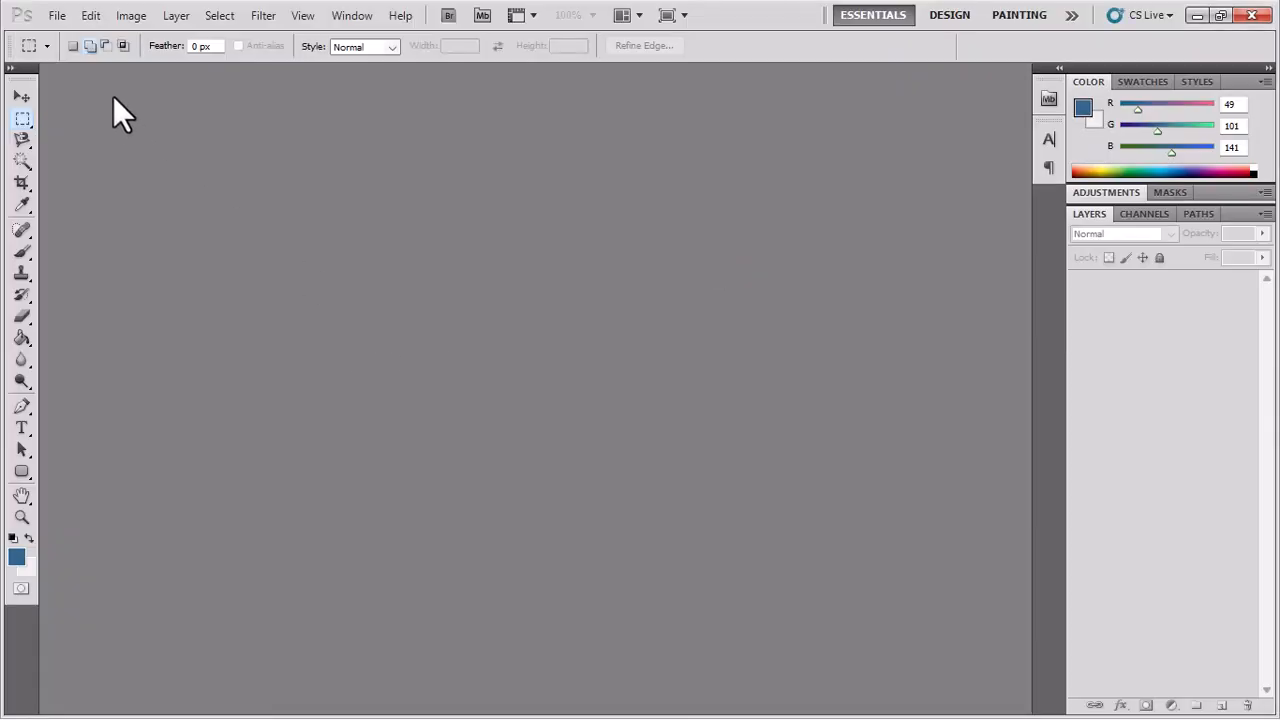
Start a new document with its width set to 364 pixels, then bring up Task View.
{"action": "left_click", "coordinate": [60, 17]}
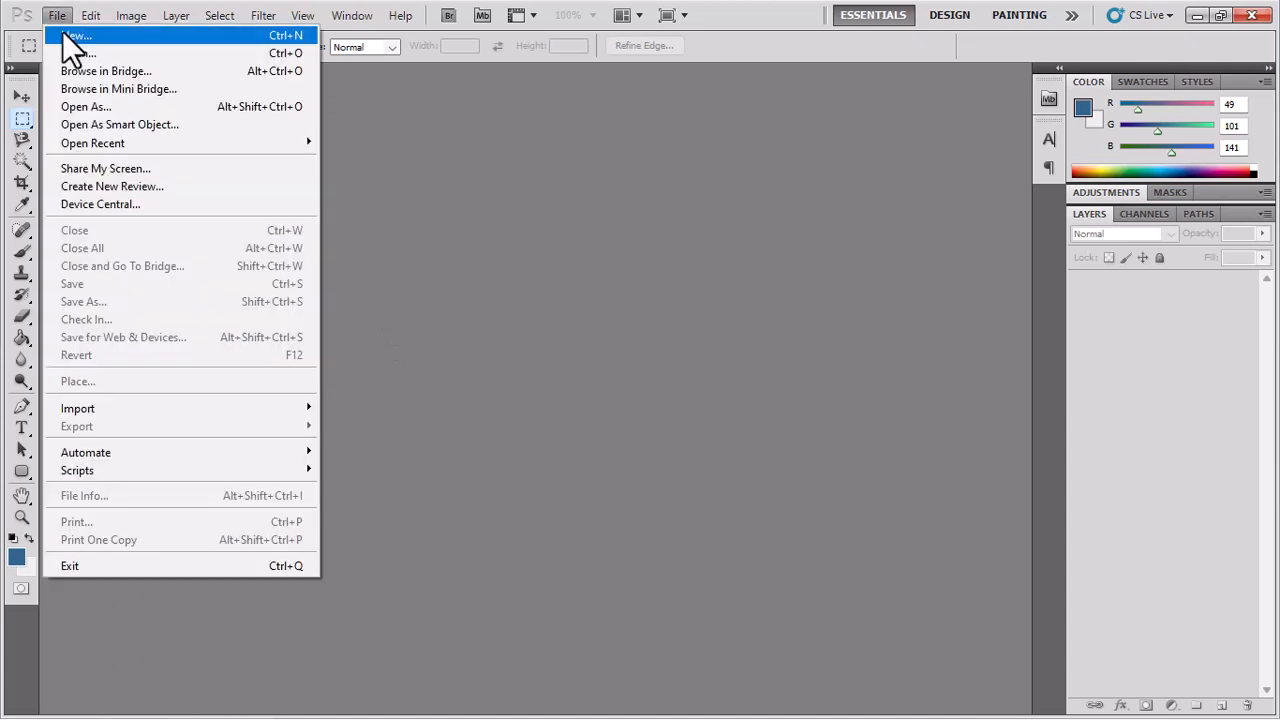
{"action": "left_click", "coordinate": [63, 34]}
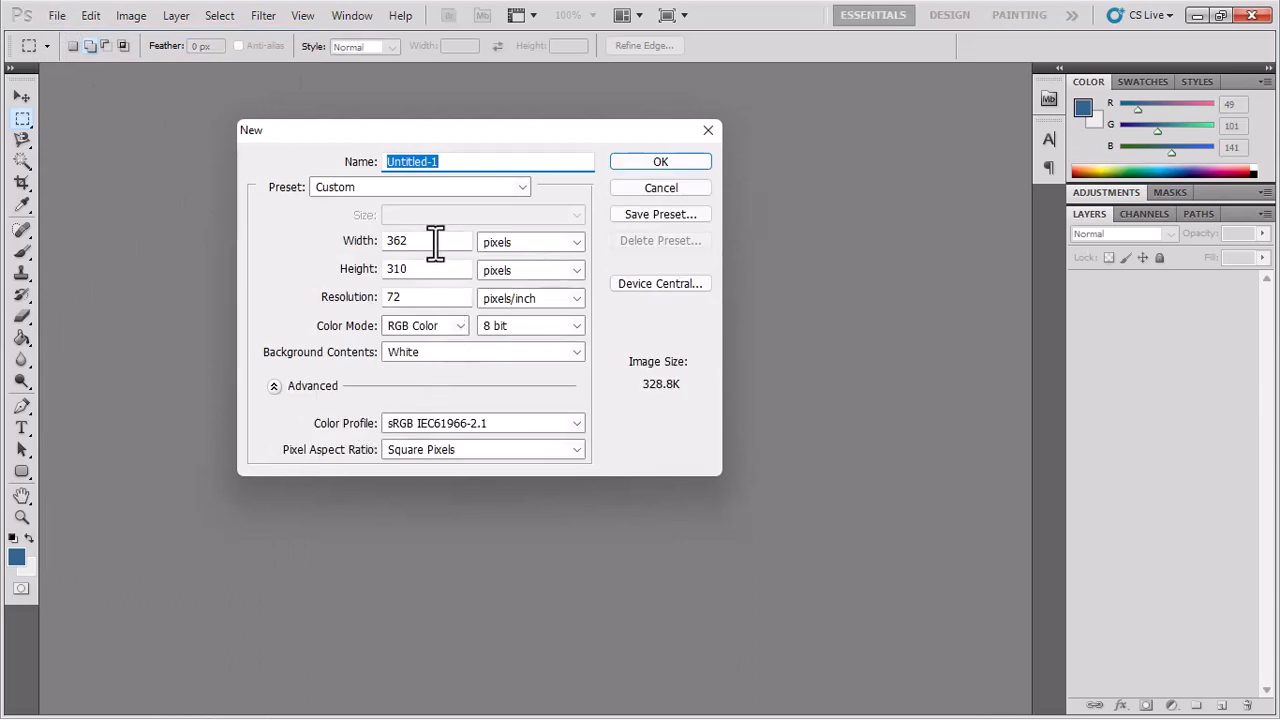
{"action": "left_click_drag", "start_coordinate": [434, 243], "coordinate": [371, 243]}
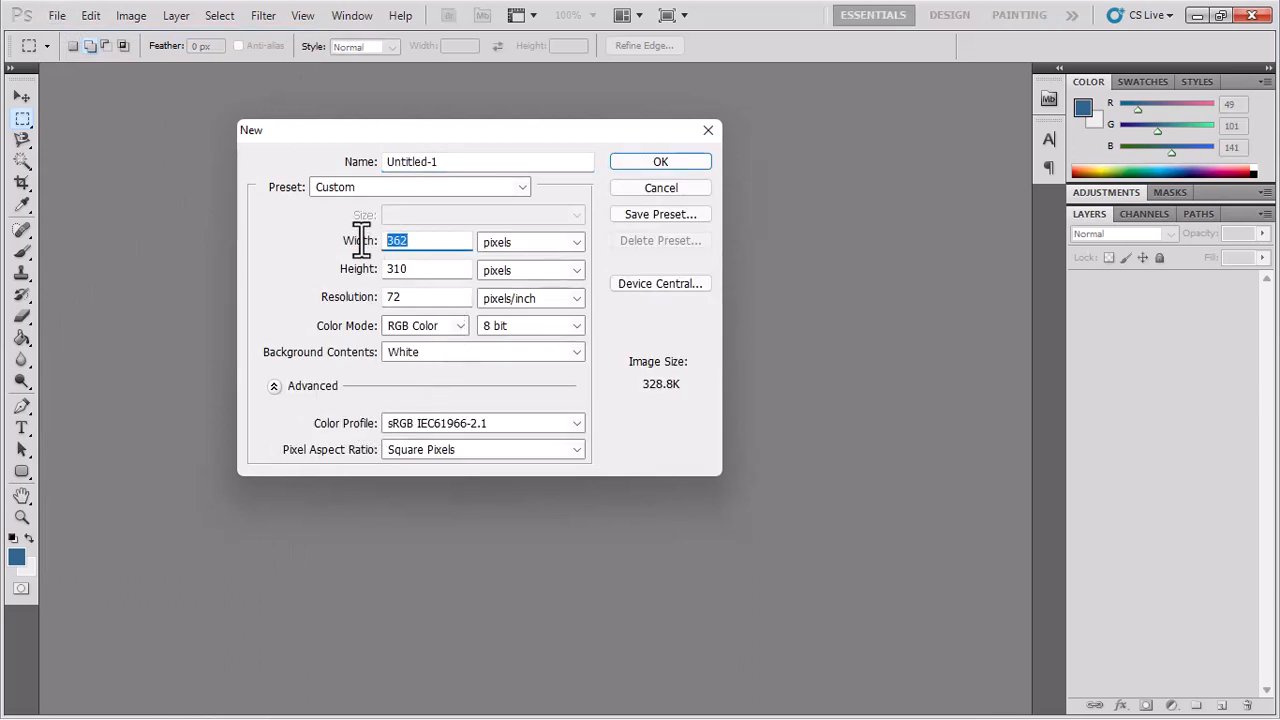
{"action": "type", "text": "364"}
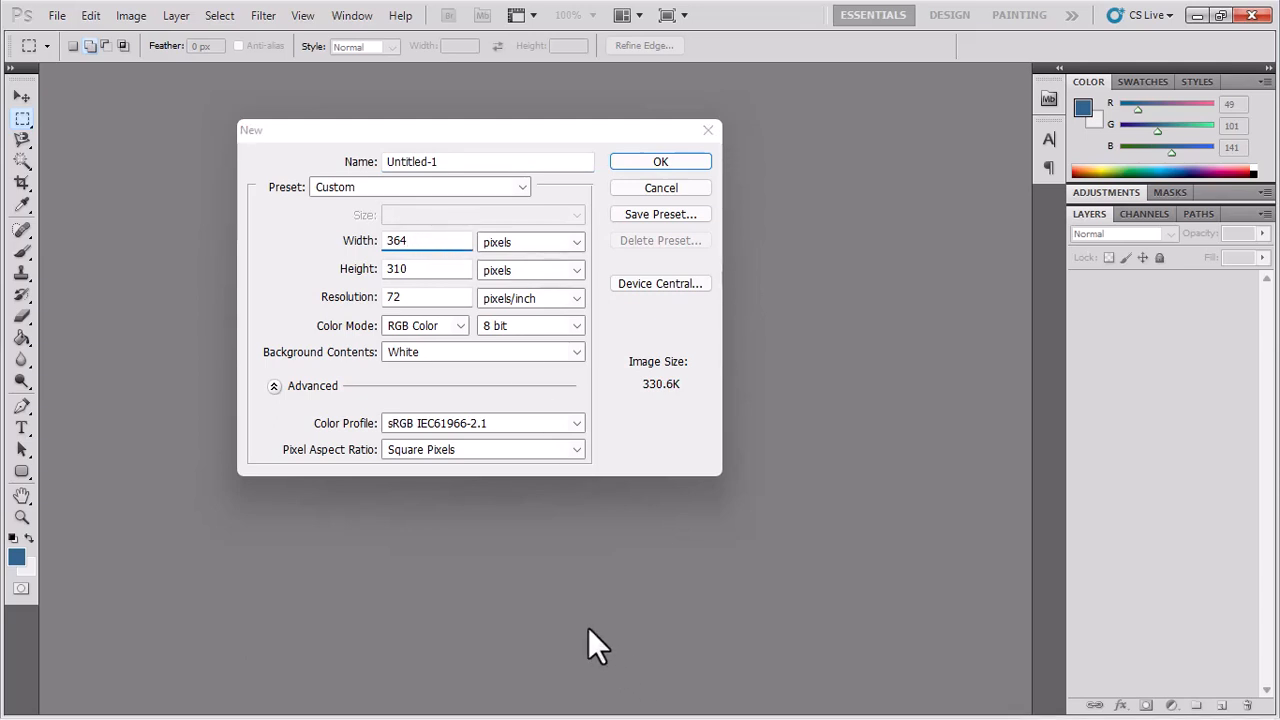
{"action": "key", "text": "super+Tab"}
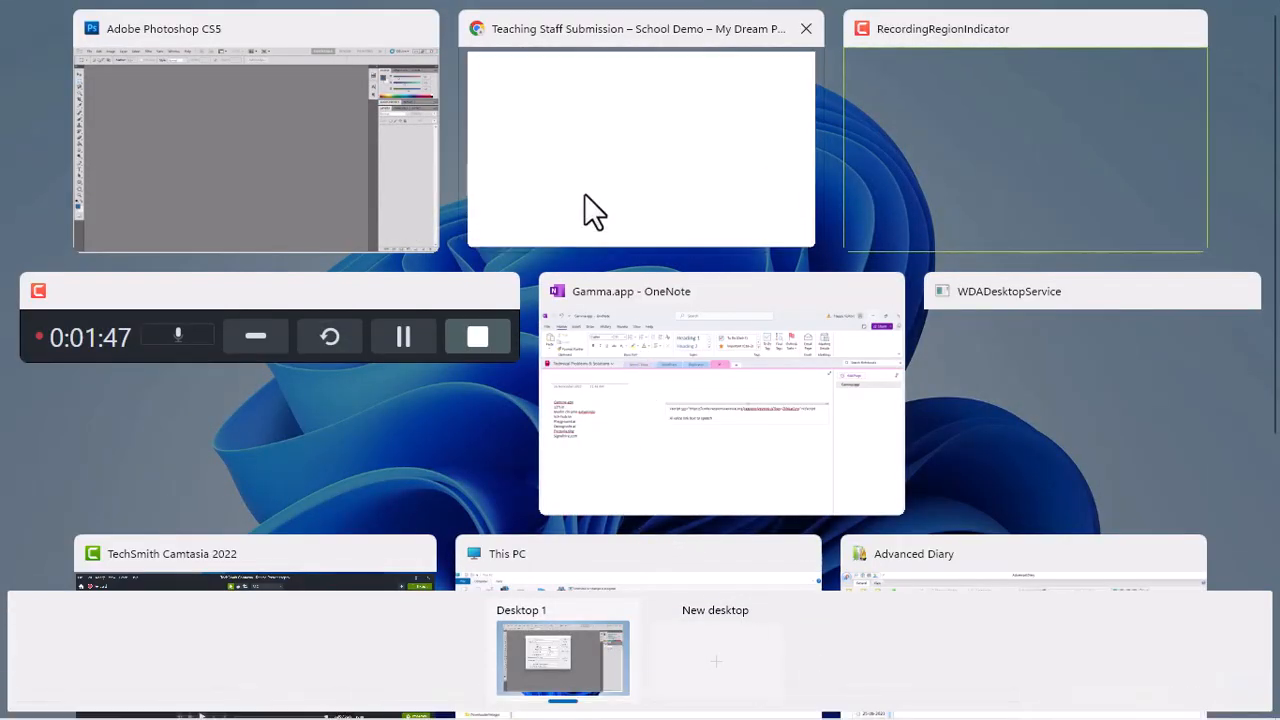
Check the 364 × 312 pixel size requirement on the School Demo page, then return to Photoshop.
{"action": "left_click", "coordinate": [590, 210]}
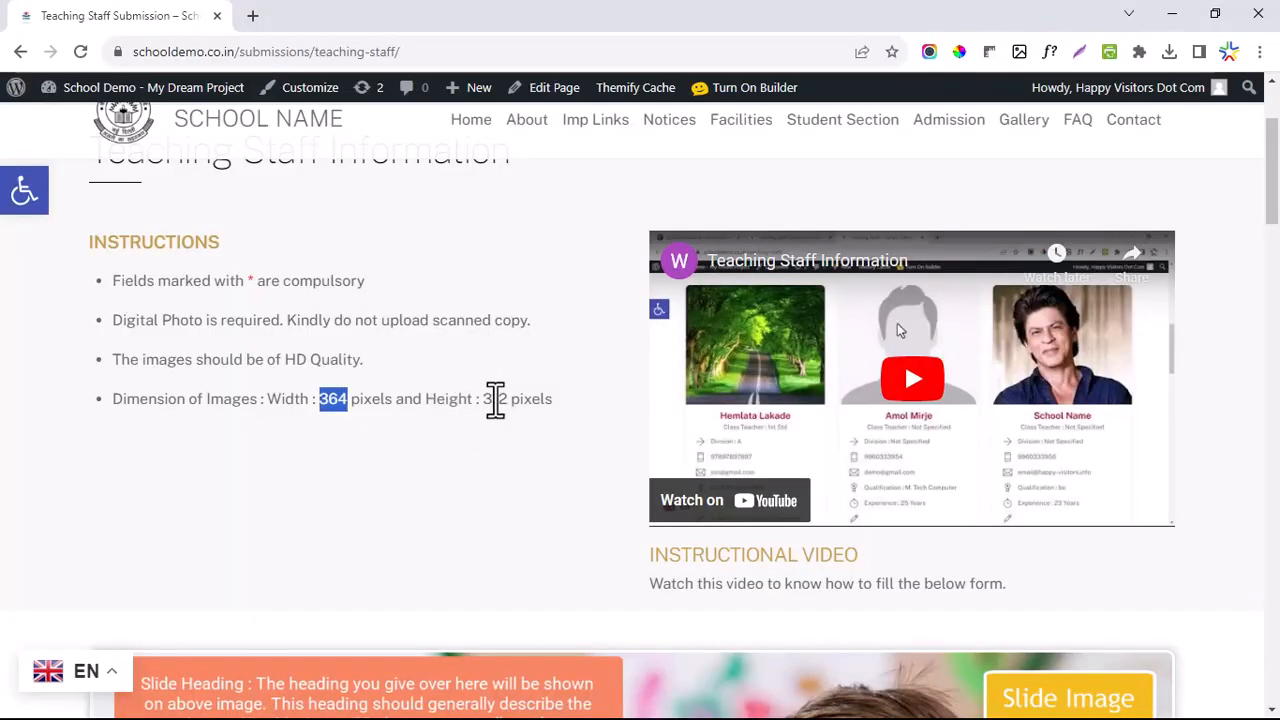
{"action": "left_click_drag", "start_coordinate": [483, 400], "coordinate": [516, 400]}
{"action": "left_click", "coordinate": [795, 695]}
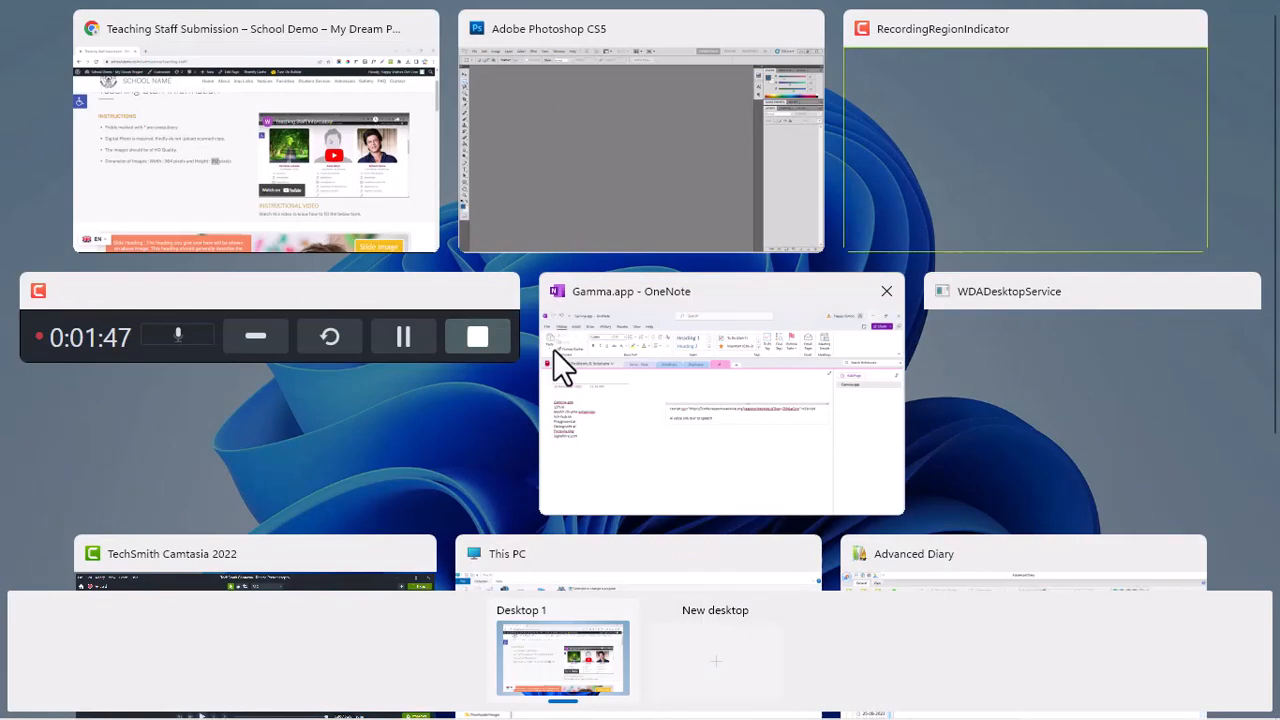
{"action": "left_click", "coordinate": [596, 211]}
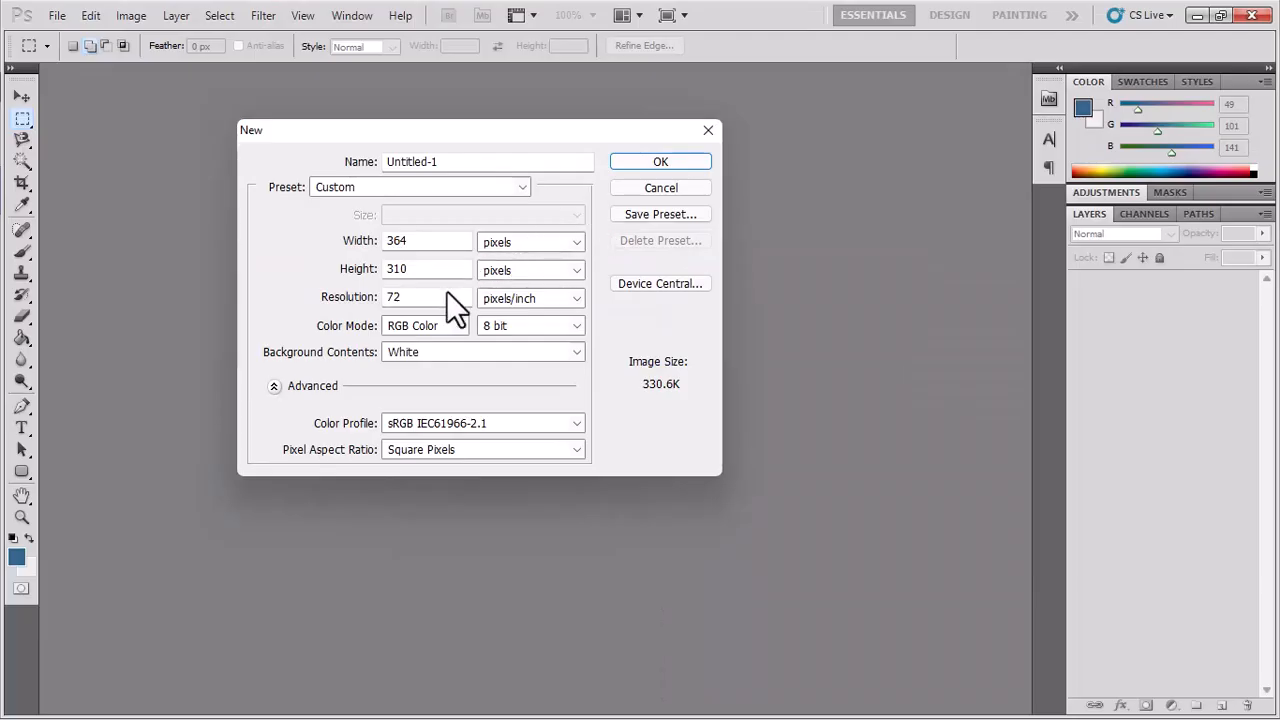
Set height to 312, keep pixel units, and create the 364 × 312 white document.
{"action": "double_click", "coordinate": [428, 271]}
{"action": "type", "text": "312"}
{"action": "left_click", "coordinate": [512, 244]}
{"action": "left_click", "coordinate": [512, 244]}
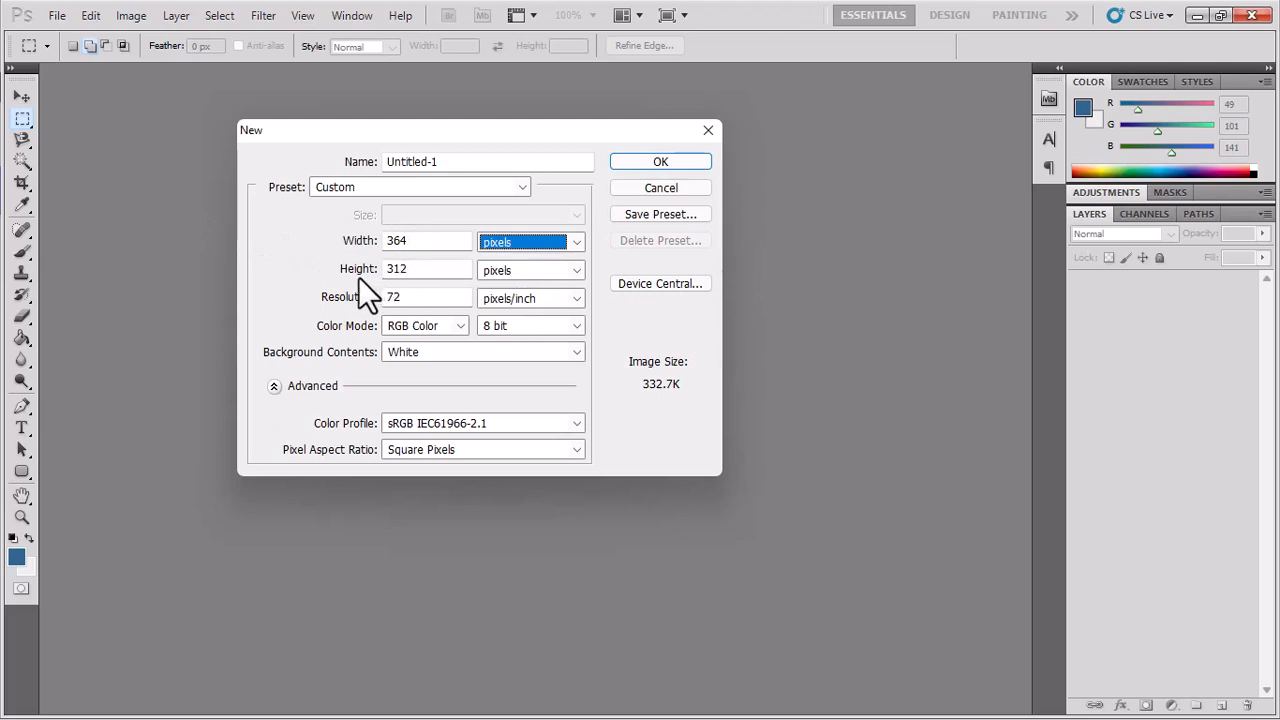
{"action": "left_click", "coordinate": [645, 165]}
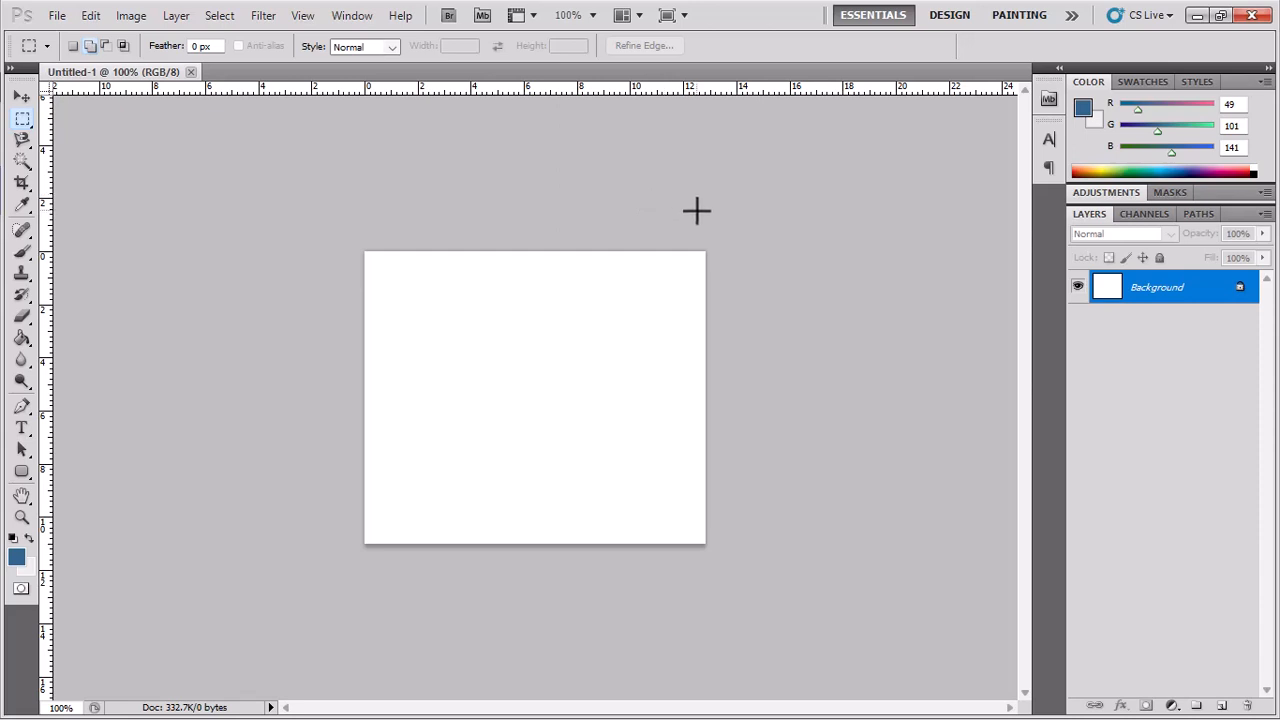
In File > Open, go into the 'original' folder and select the staff portrait.
{"action": "left_click", "coordinate": [57, 16]}
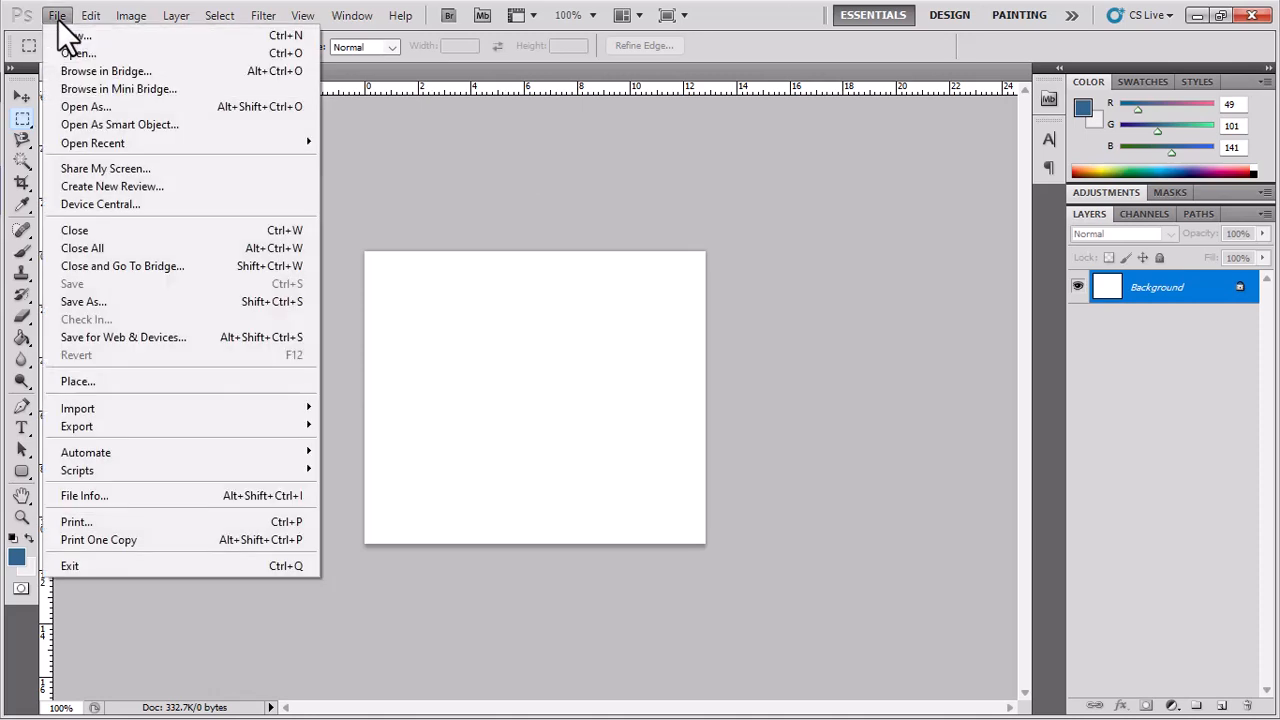
{"action": "left_click", "coordinate": [69, 53]}
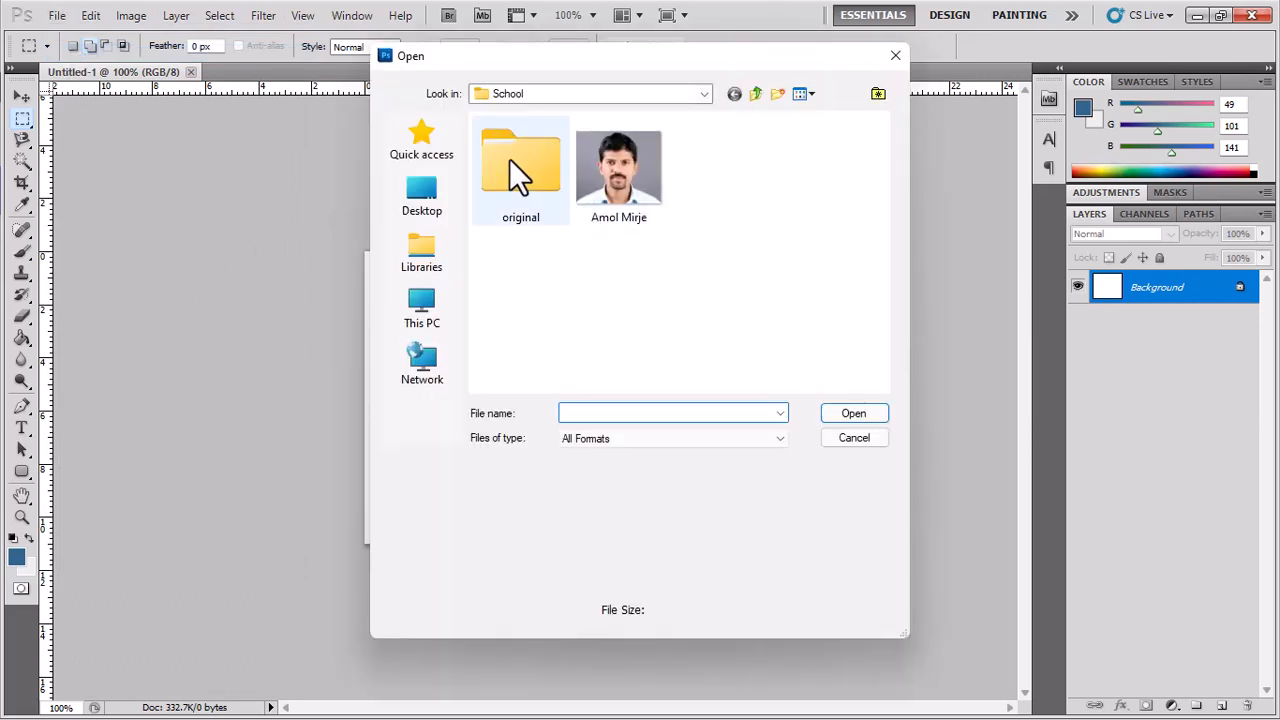
{"action": "double_click", "coordinate": [532, 187]}
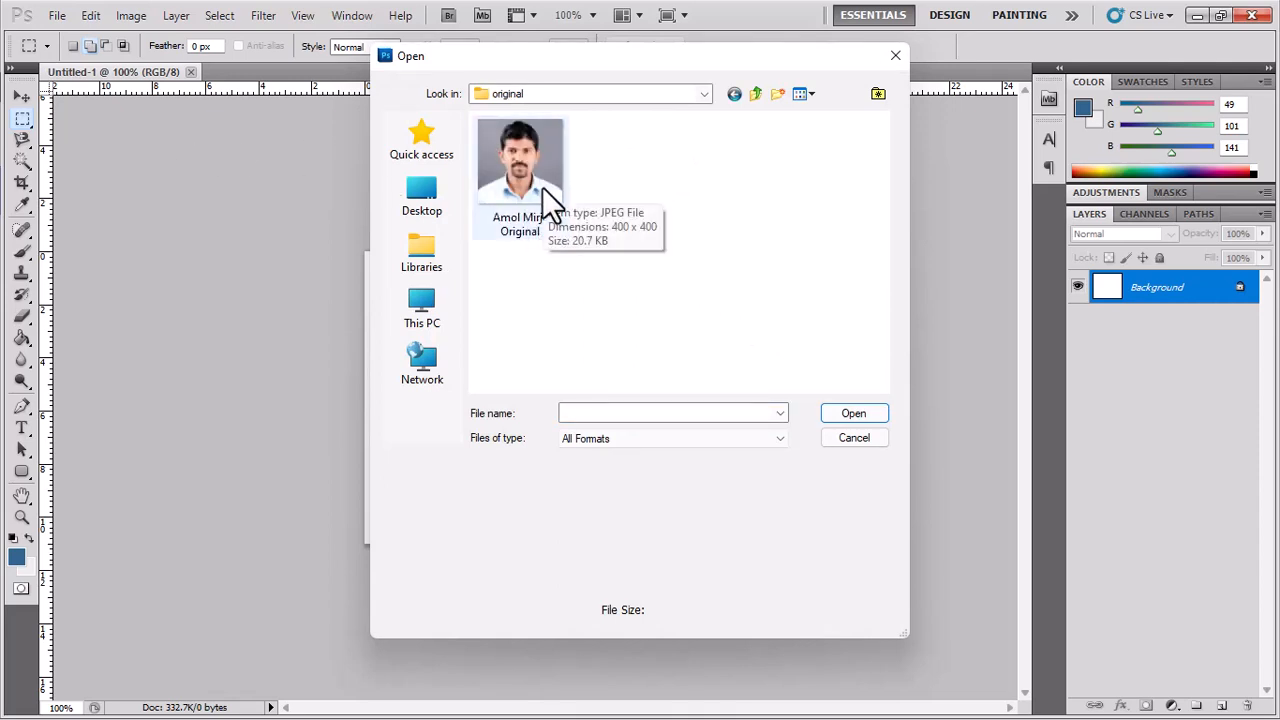
{"action": "left_click", "coordinate": [542, 187]}
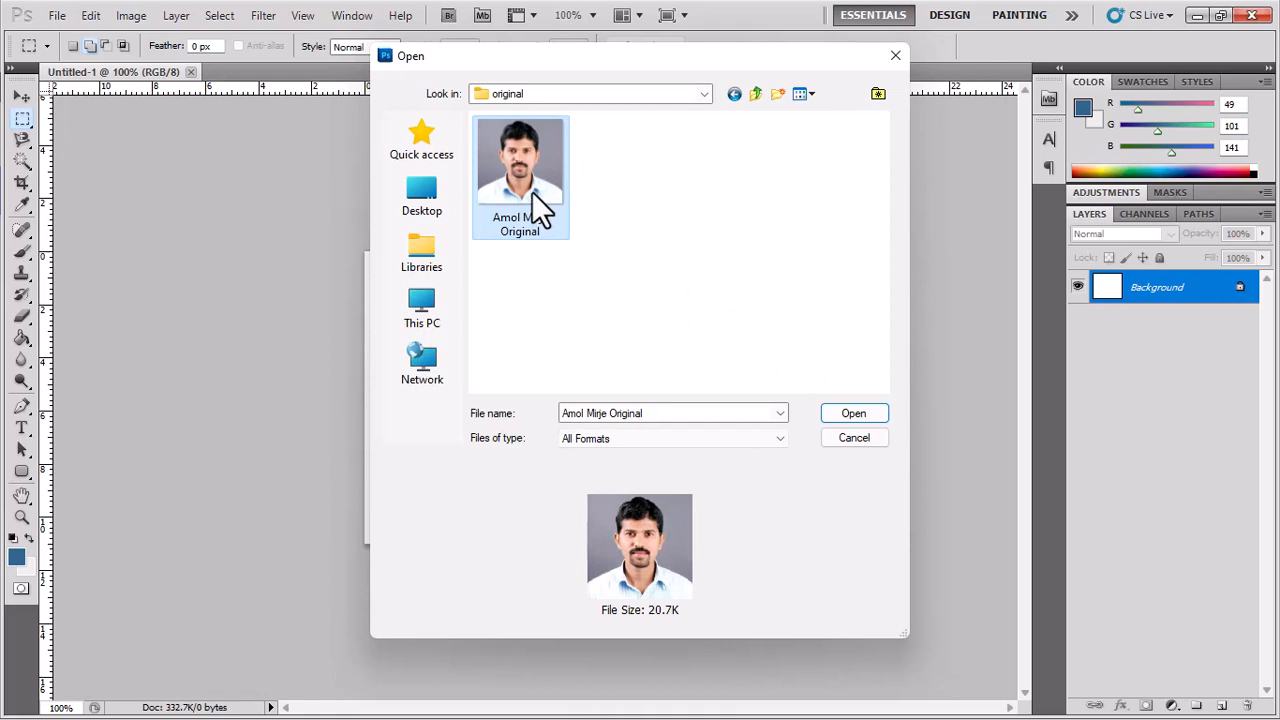
Check the portrait's properties: a 400 × 400 pixel, 20.7 KB JPEG.
{"action": "right_click", "coordinate": [532, 192]}
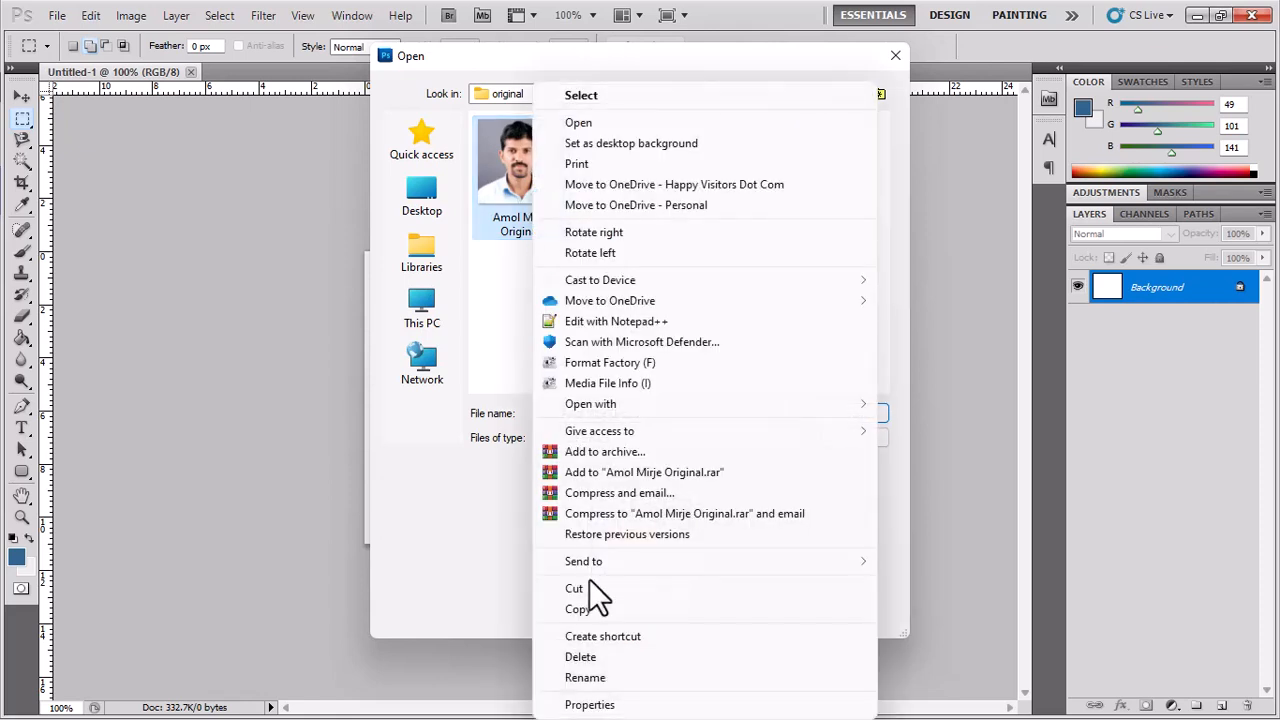
{"action": "left_click", "coordinate": [610, 705]}
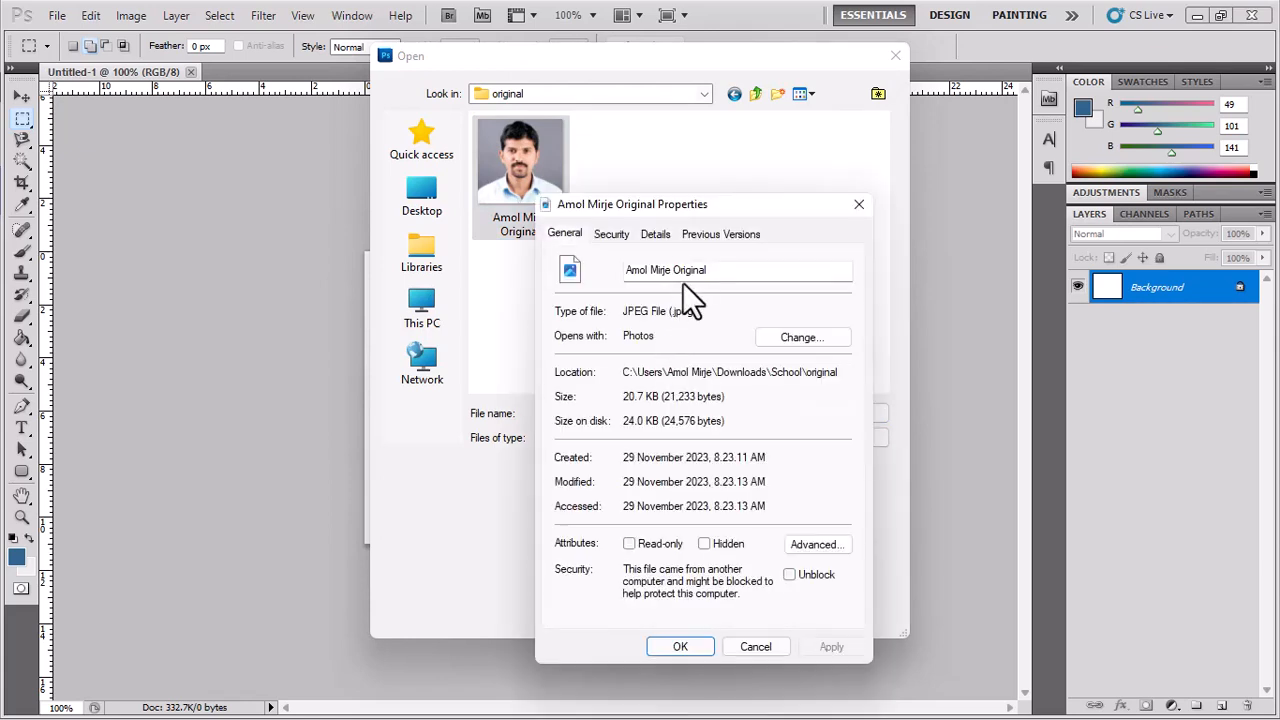
{"action": "left_click", "coordinate": [660, 233]}
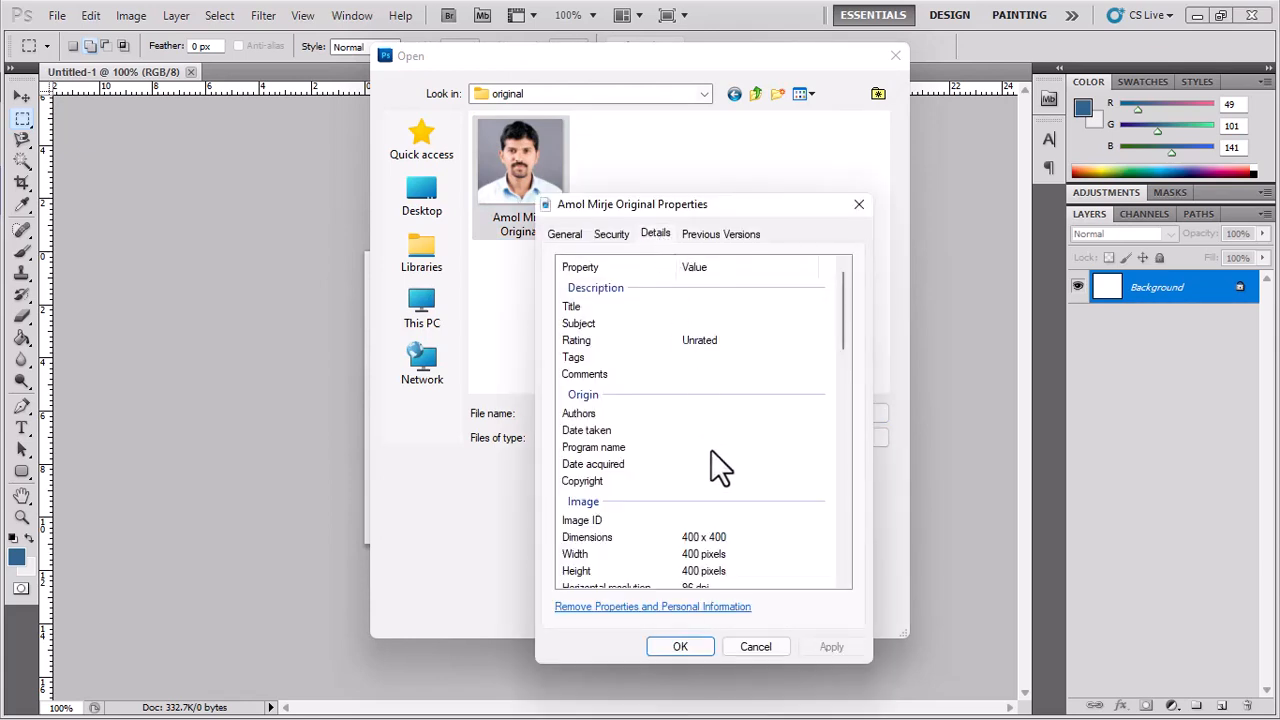
{"action": "scroll", "coordinate": [711, 449], "scroll_direction": "down", "scroll_amount": 2}
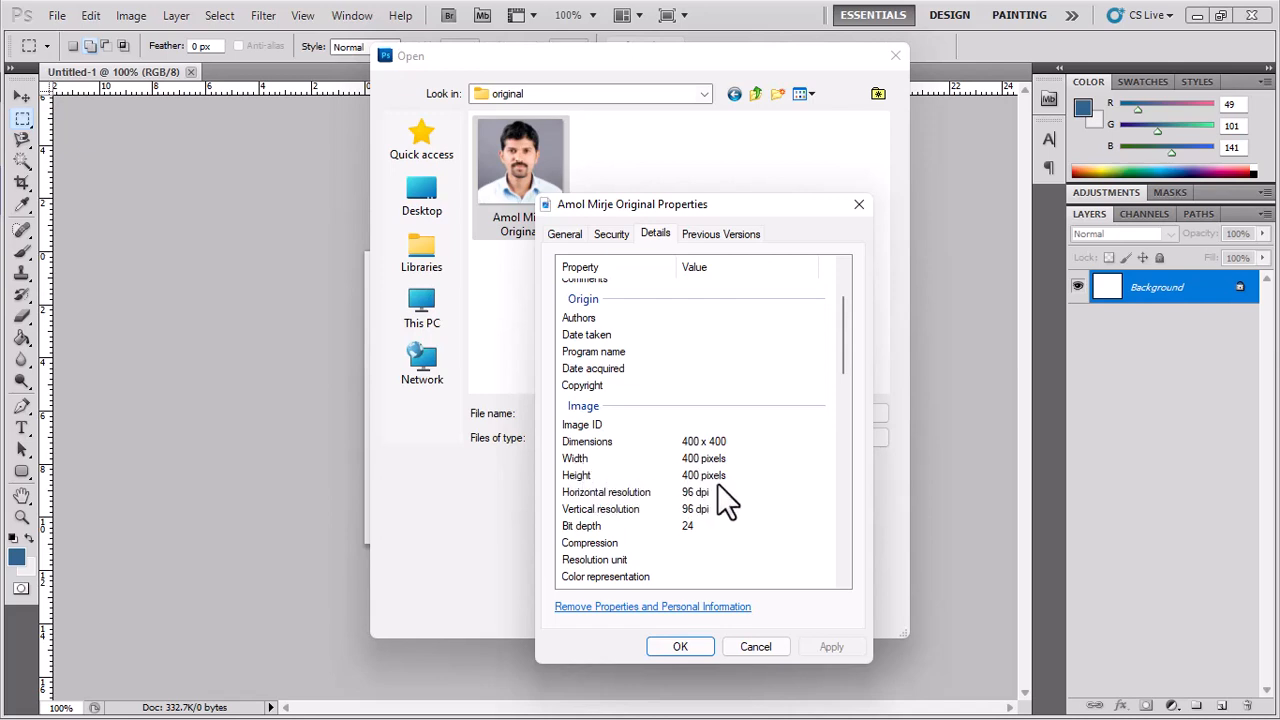
{"action": "left_click", "coordinate": [775, 647]}
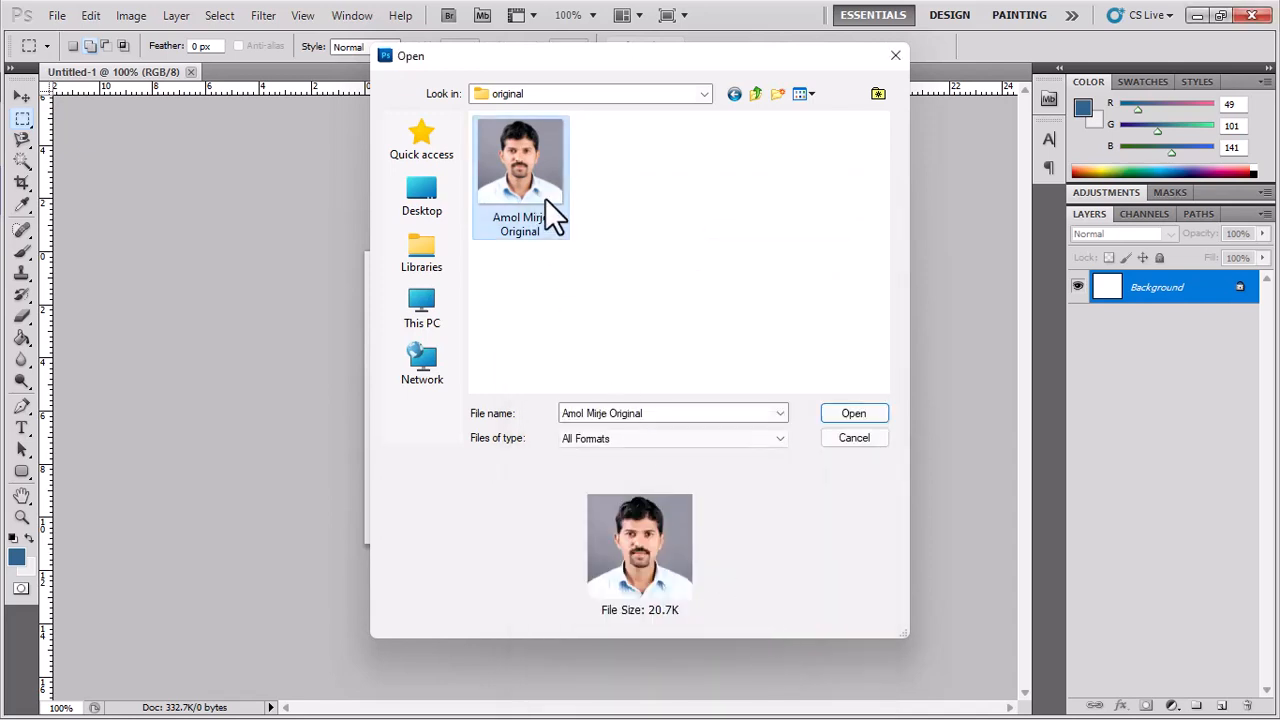
{"action": "mouse_move", "coordinate": [546, 200]}
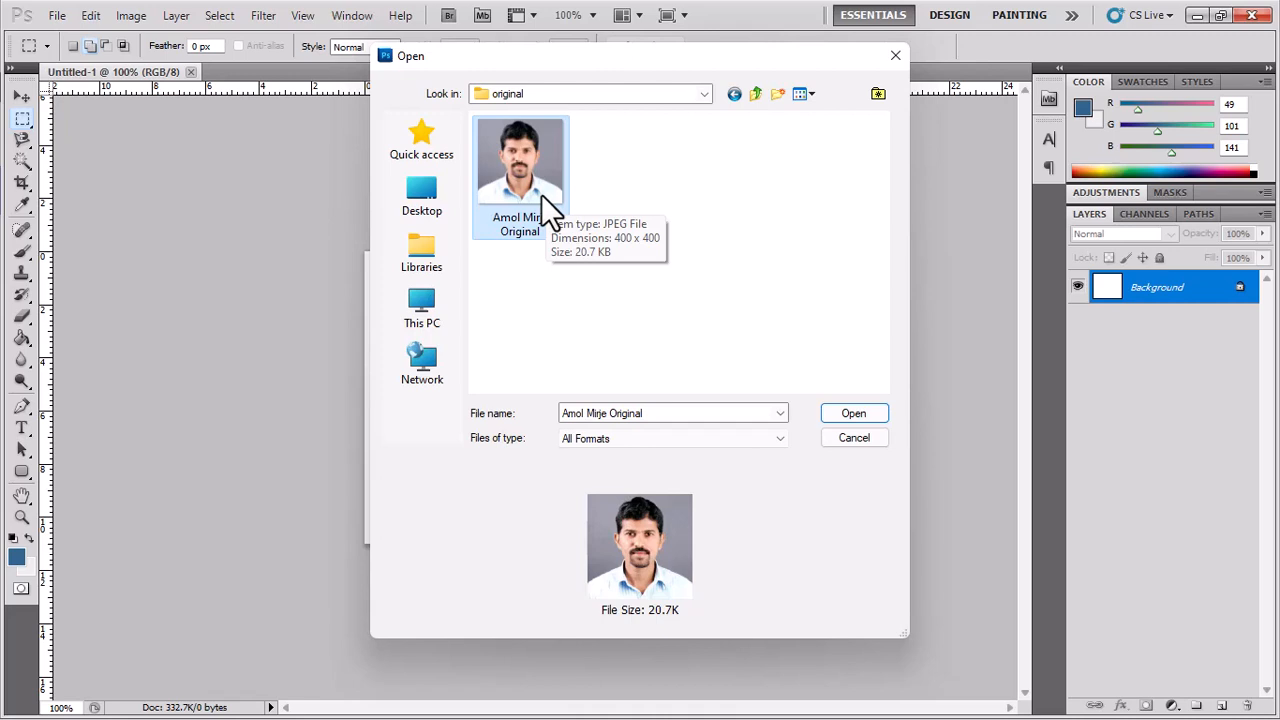
Open the selected portrait as a second document and select the Move tool.
{"action": "left_click", "coordinate": [860, 417]}
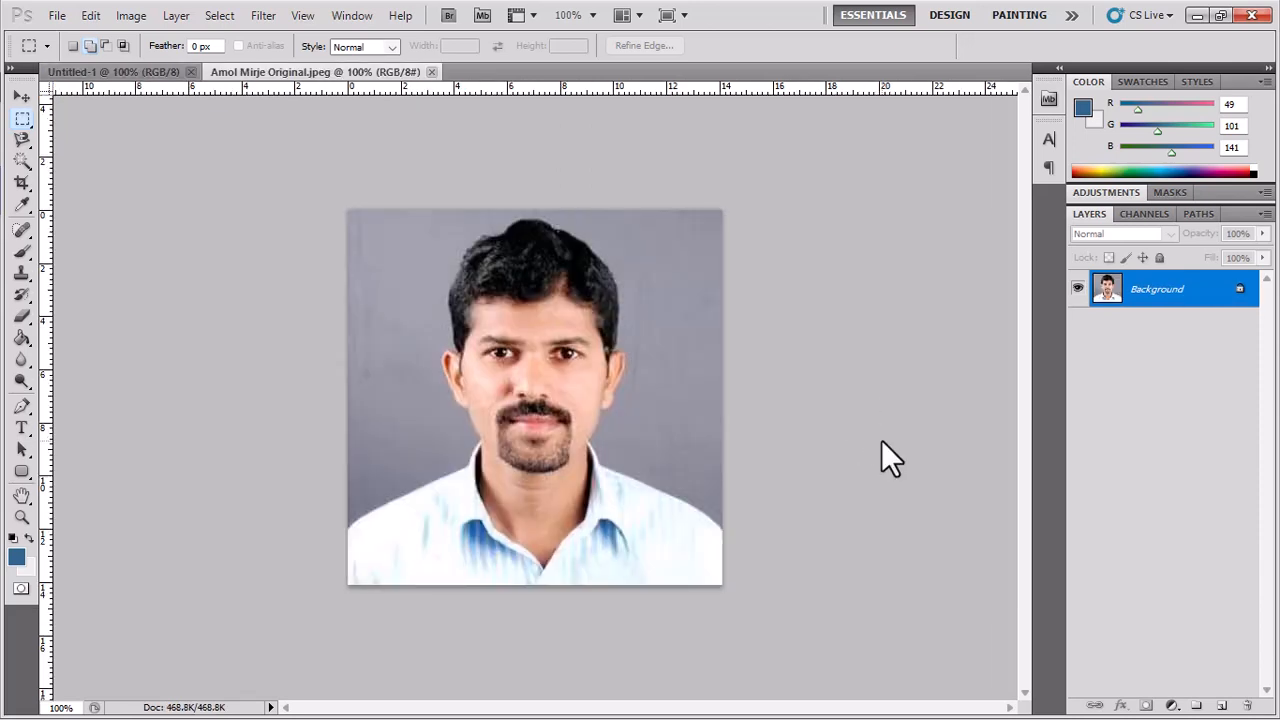
{"action": "left_click", "coordinate": [23, 97]}
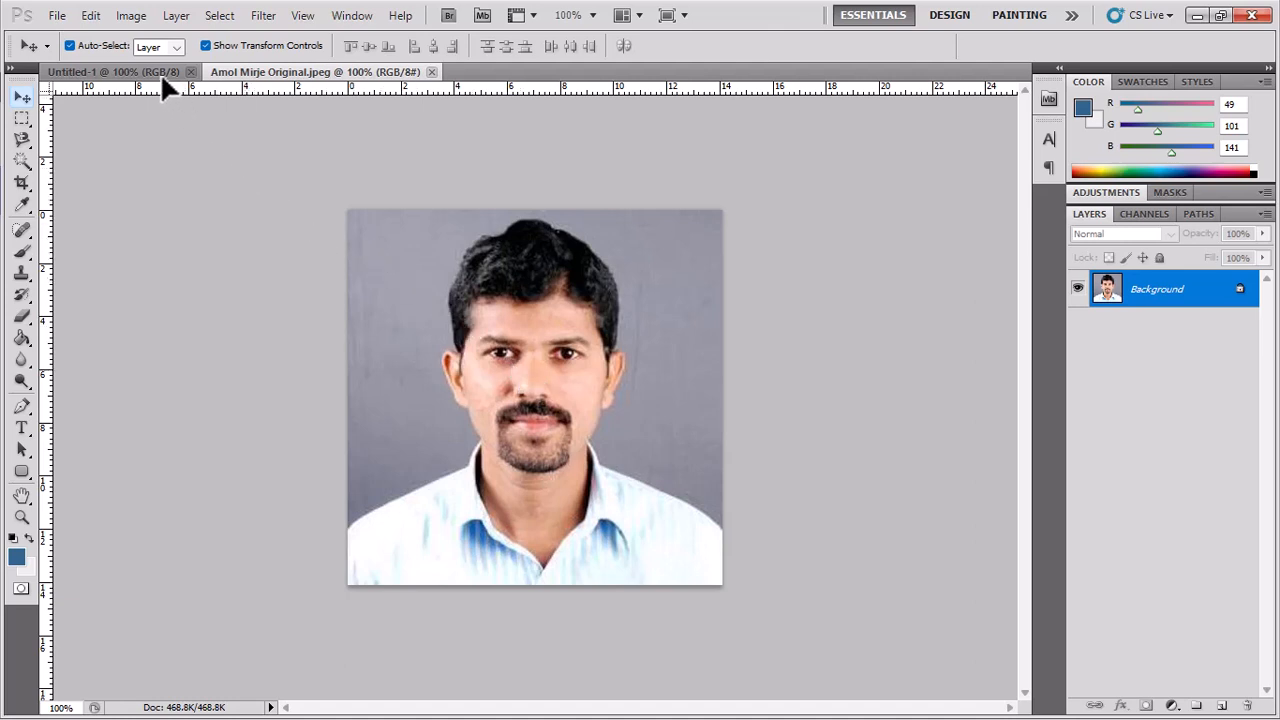
Drag the portrait into the blank Untitled-1 canvas and position it.
{"action": "left_click_drag", "start_coordinate": [162, 78], "coordinate": [441, 333]}
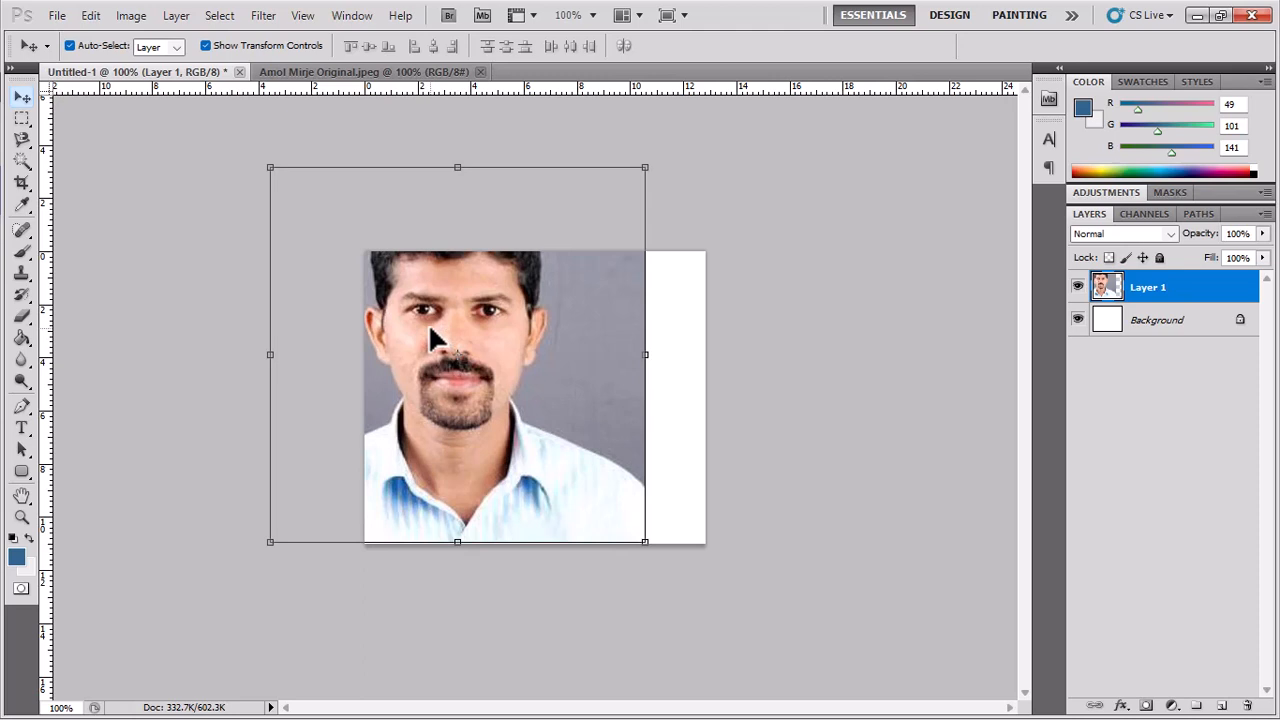
{"action": "left_click_drag", "start_coordinate": [429, 329], "coordinate": [529, 400]}
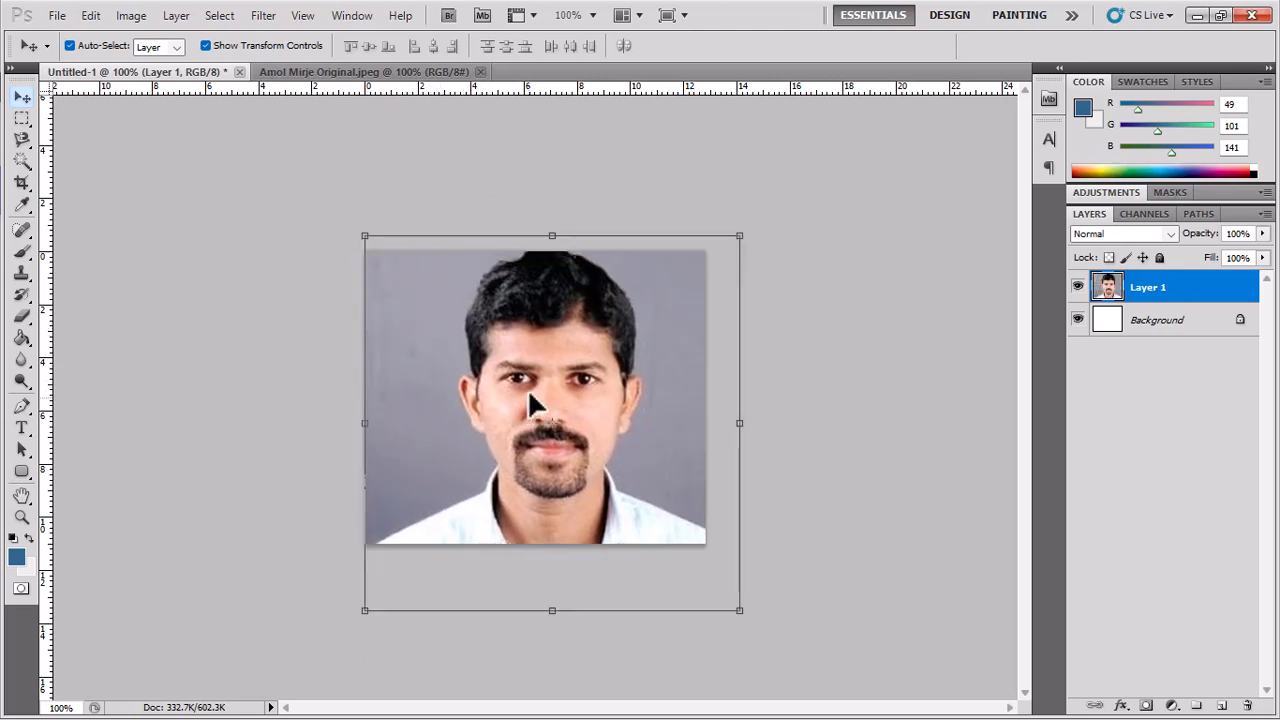
{"action": "mouse_move", "coordinate": [474, 324]}
{"action": "left_mouse_down"}
{"action": "mouse_move", "coordinate": [481, 359]}
{"action": "mouse_move", "coordinate": [476, 329]}
{"action": "left_mouse_up"}
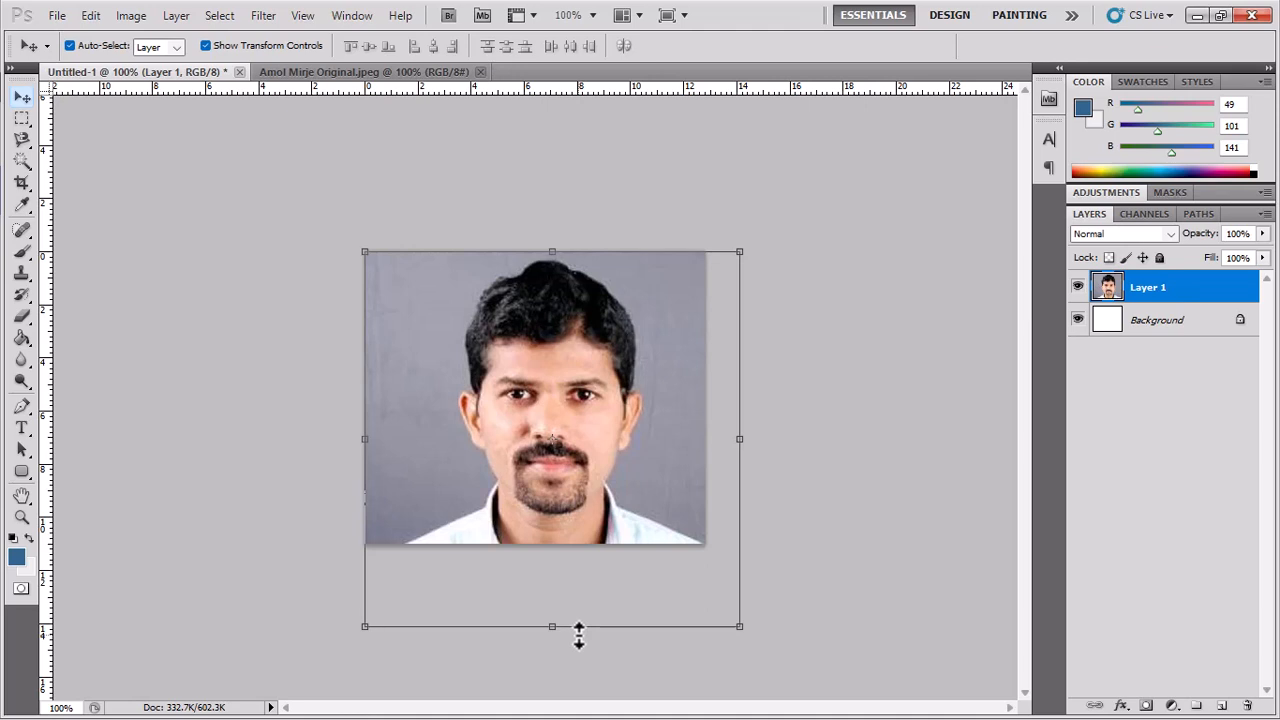
Scale the portrait layer to about 91%, commit it, and nudge it up slightly.
{"action": "left_click", "coordinate": [735, 622]}
{"action": "left_click_drag", "start_coordinate": [728, 617], "coordinate": [706, 597]}
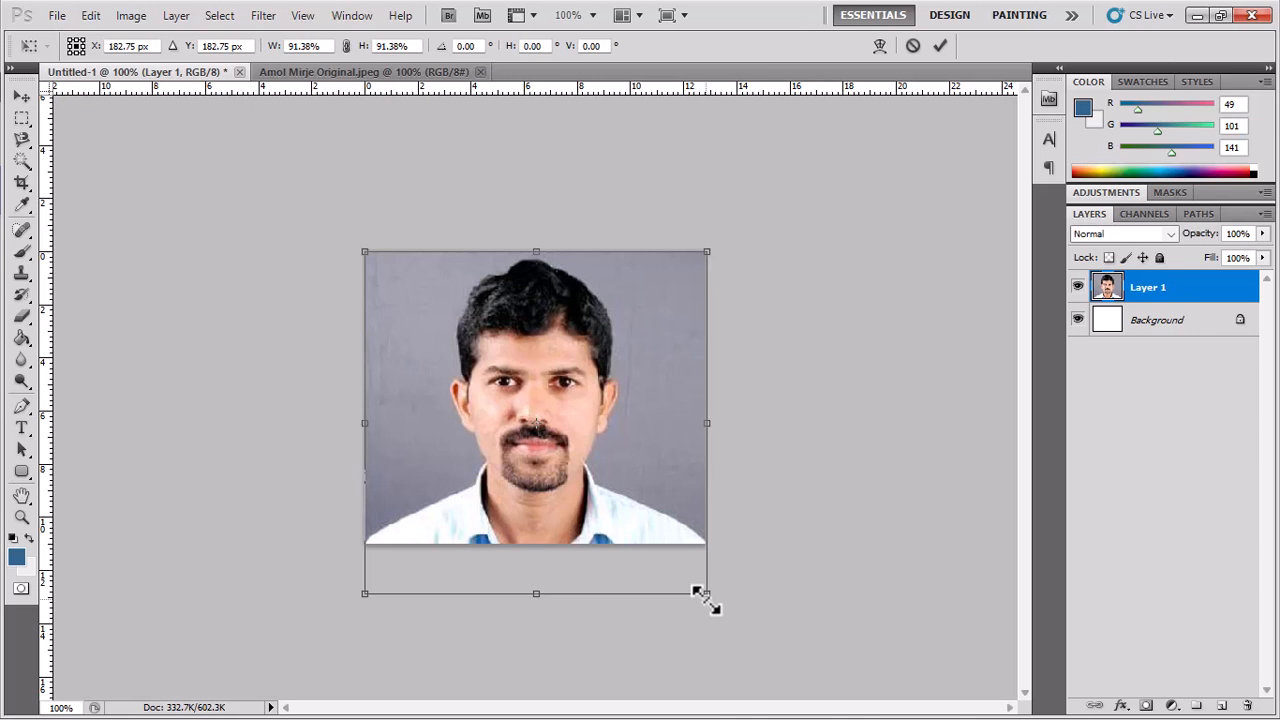
{"action": "left_click_drag", "start_coordinate": [707, 600], "coordinate": [706, 599]}
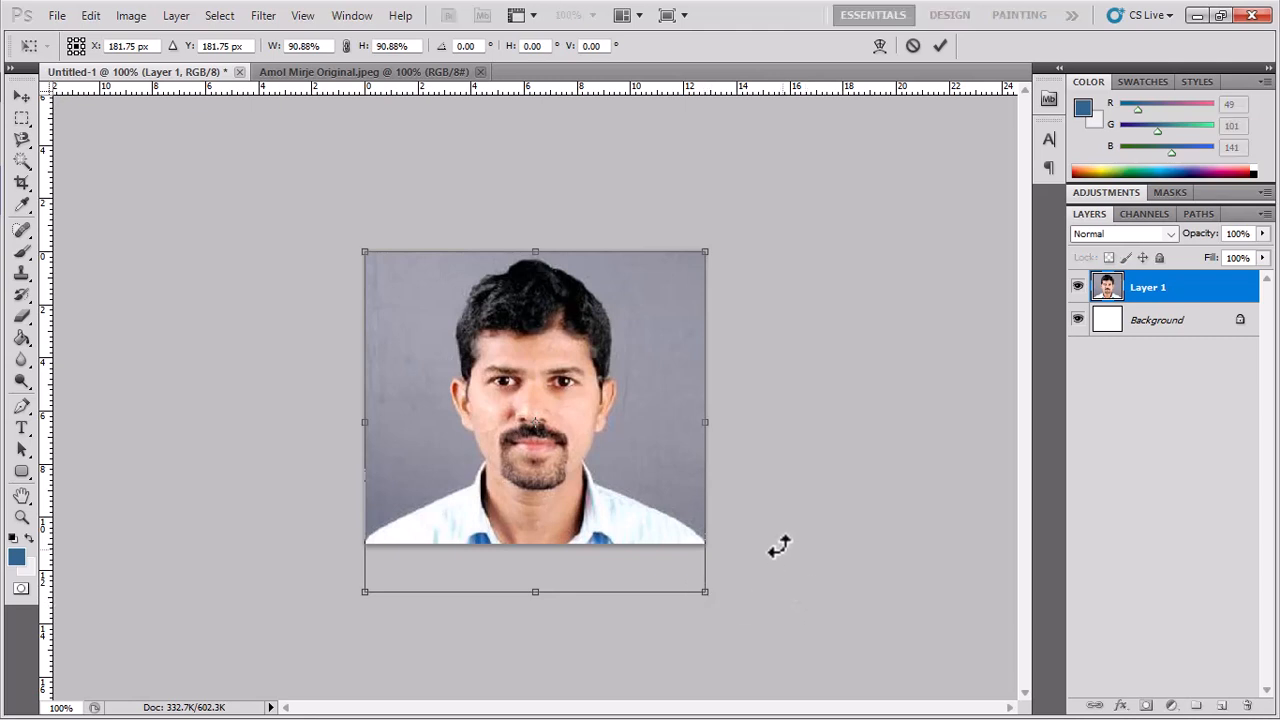
{"action": "key", "text": "Return"}
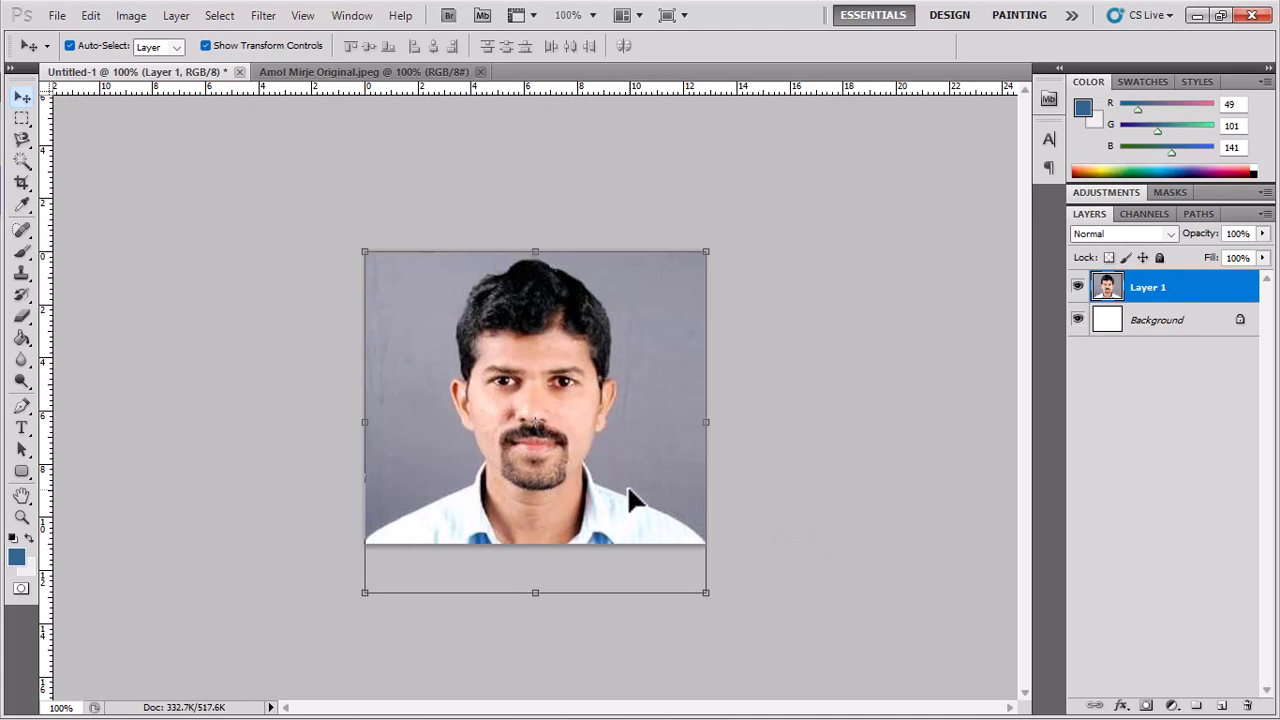
{"action": "key", "text": "Up"}
{"action": "key", "text": "Up"}
{"action": "key", "text": "Up"}
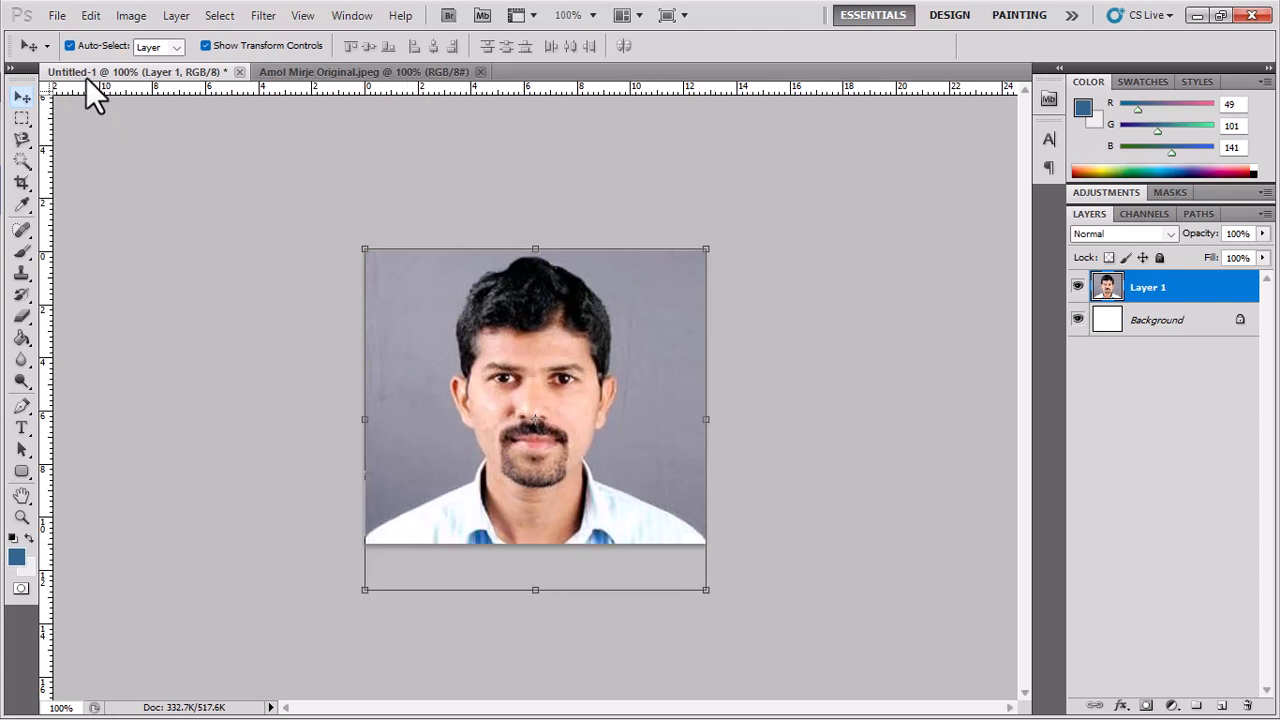
{"action": "left_click", "coordinate": [57, 16]}
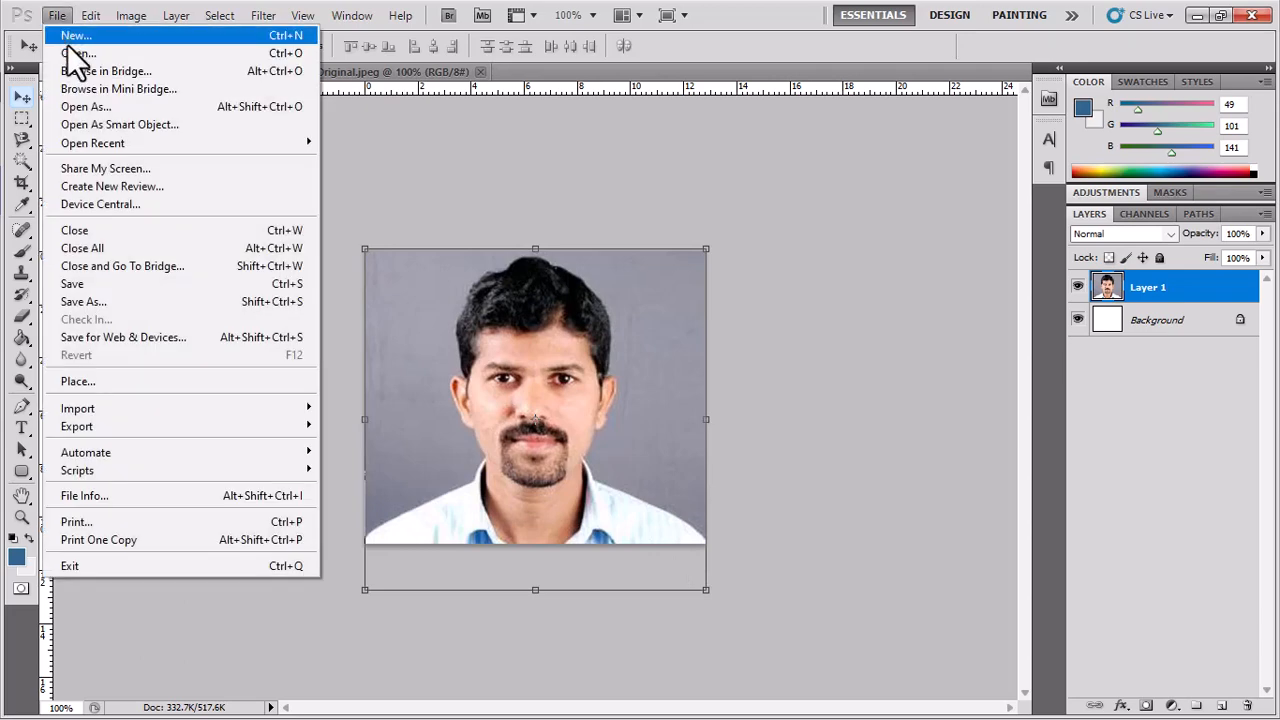
In Save As, go up to the School folder and create a 'resized images' folder.
{"action": "left_click", "coordinate": [116, 300]}
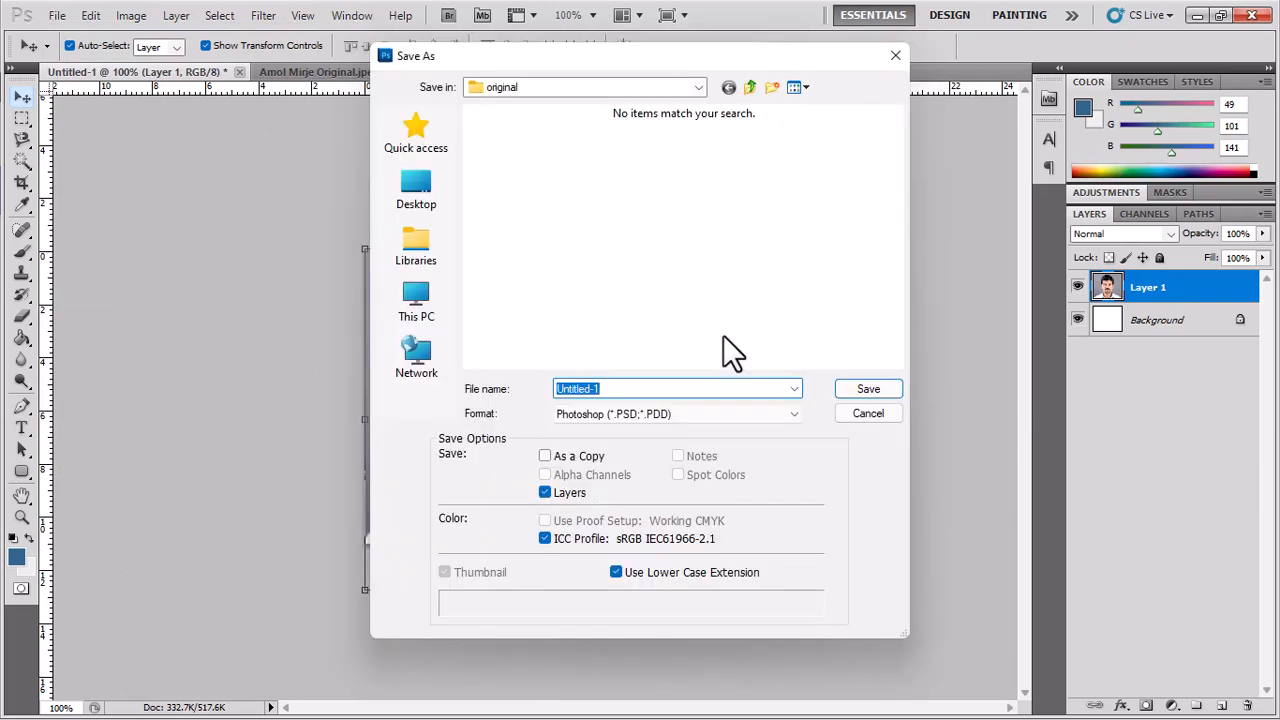
{"action": "left_click", "coordinate": [753, 86]}
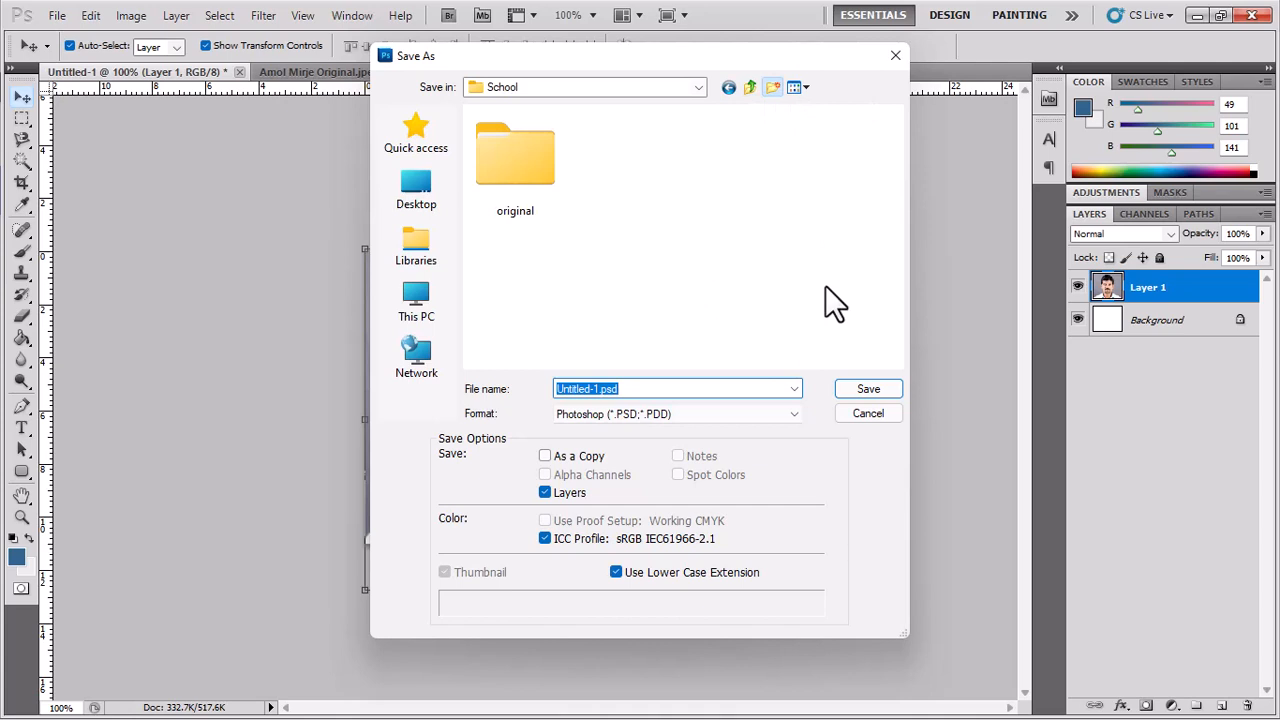
{"action": "key", "text": "ctrl+shift+n"}
{"action": "type", "text": "re"}
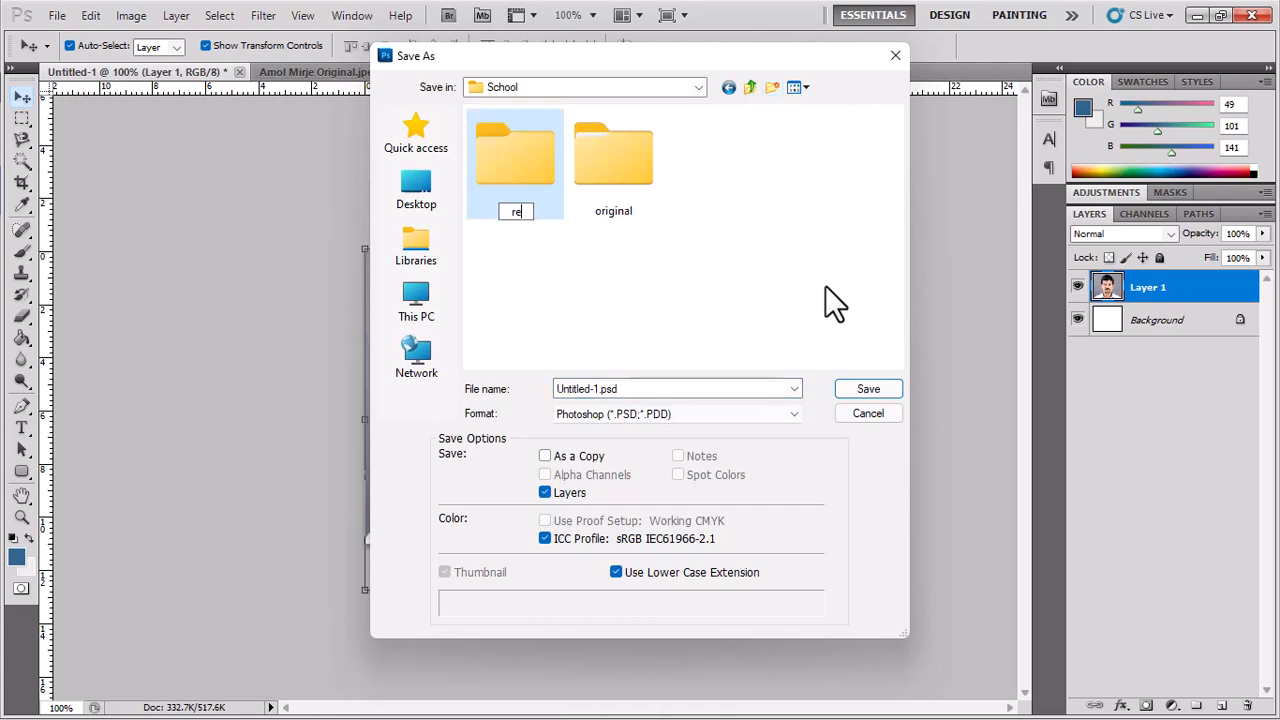
{"action": "type", "text": "sized images"}
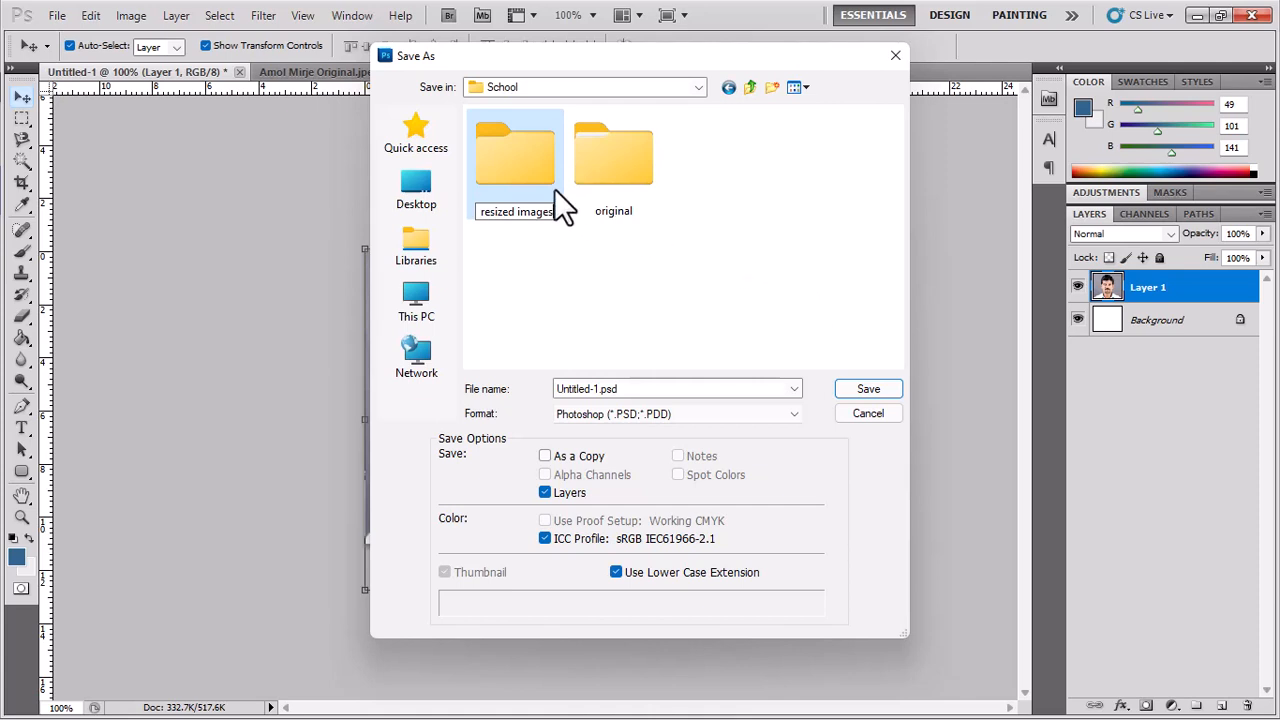
{"action": "key", "text": "Return"}
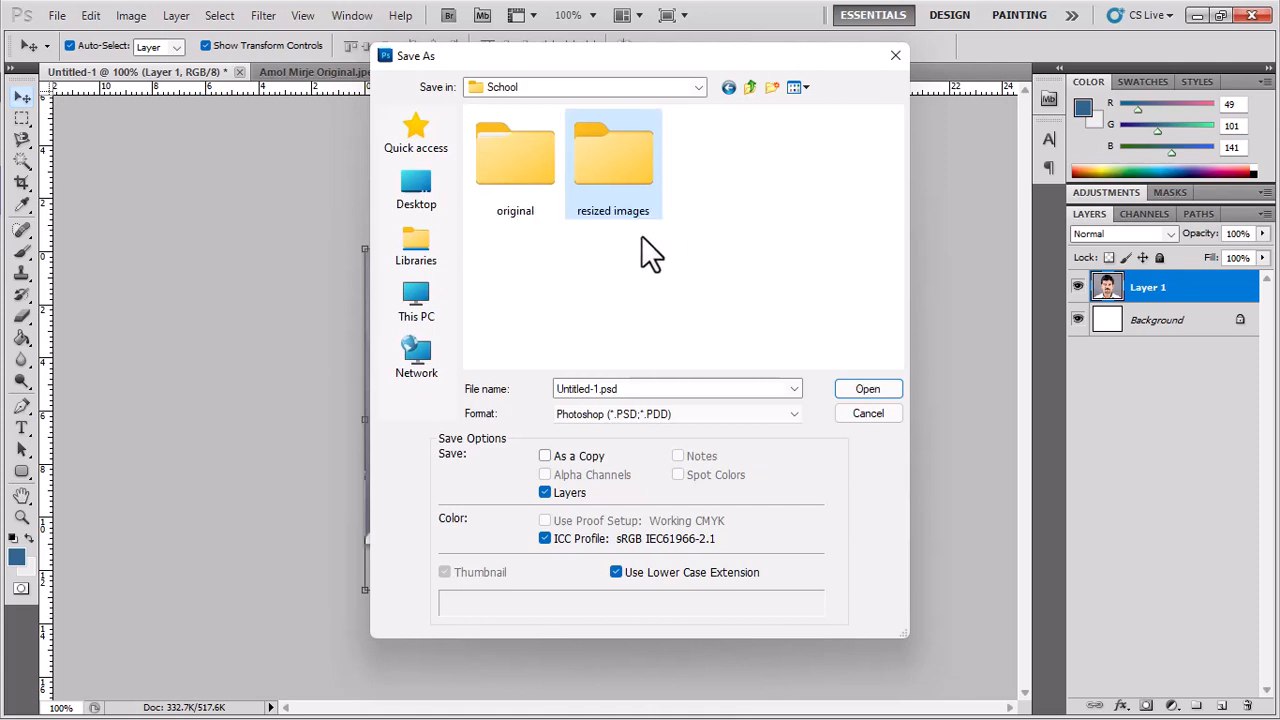
Save into 'resized images' as a JPEG named after the staff member, quality 12 Maximum.
{"action": "double_click", "coordinate": [615, 171]}
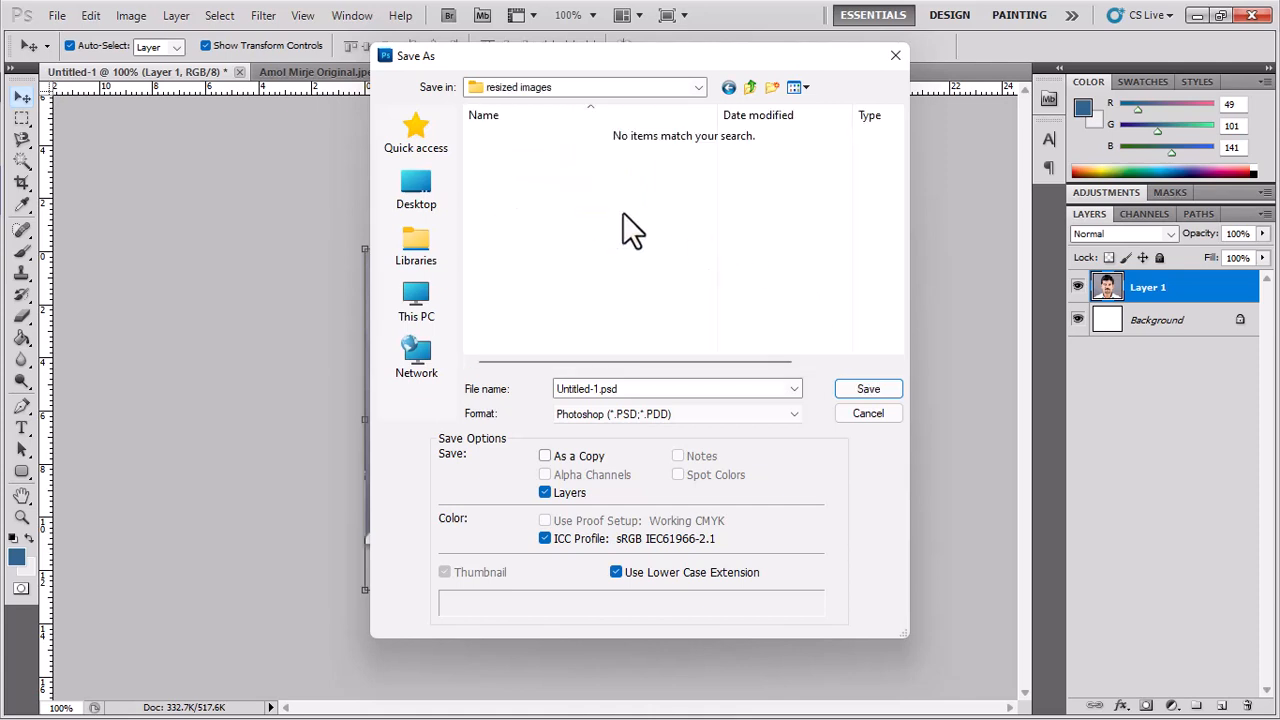
{"action": "left_click", "coordinate": [679, 388]}
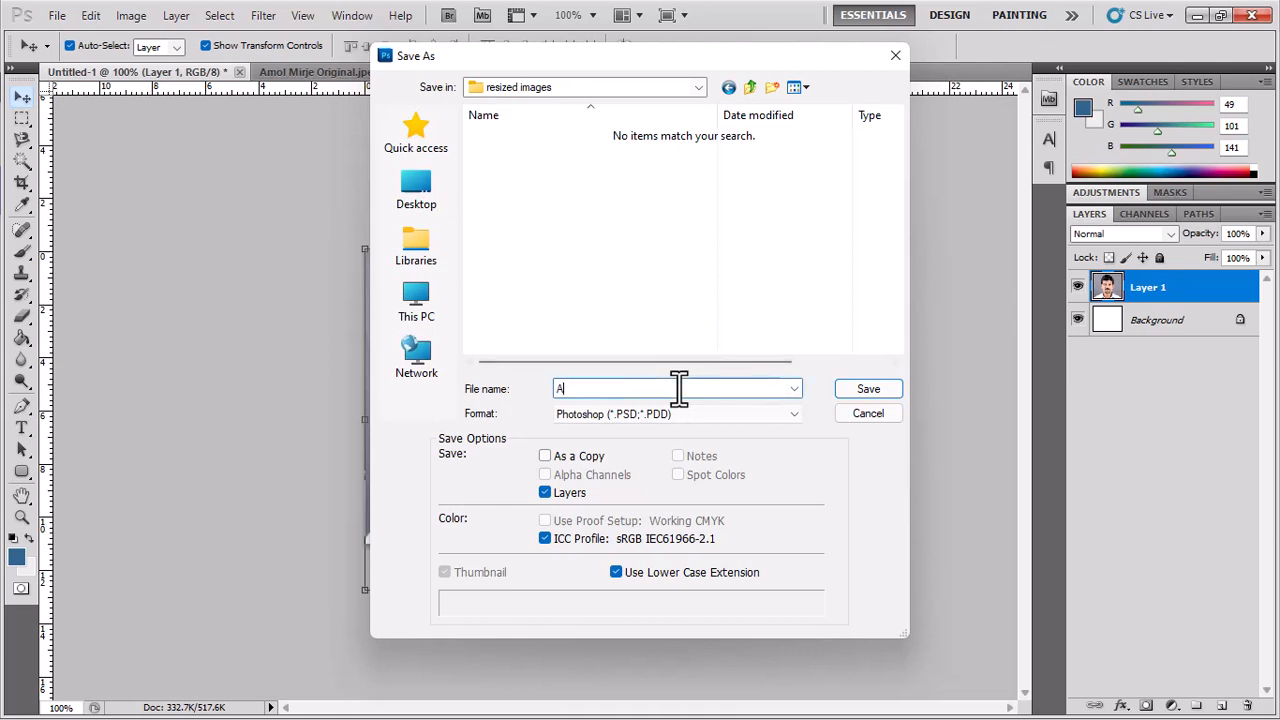
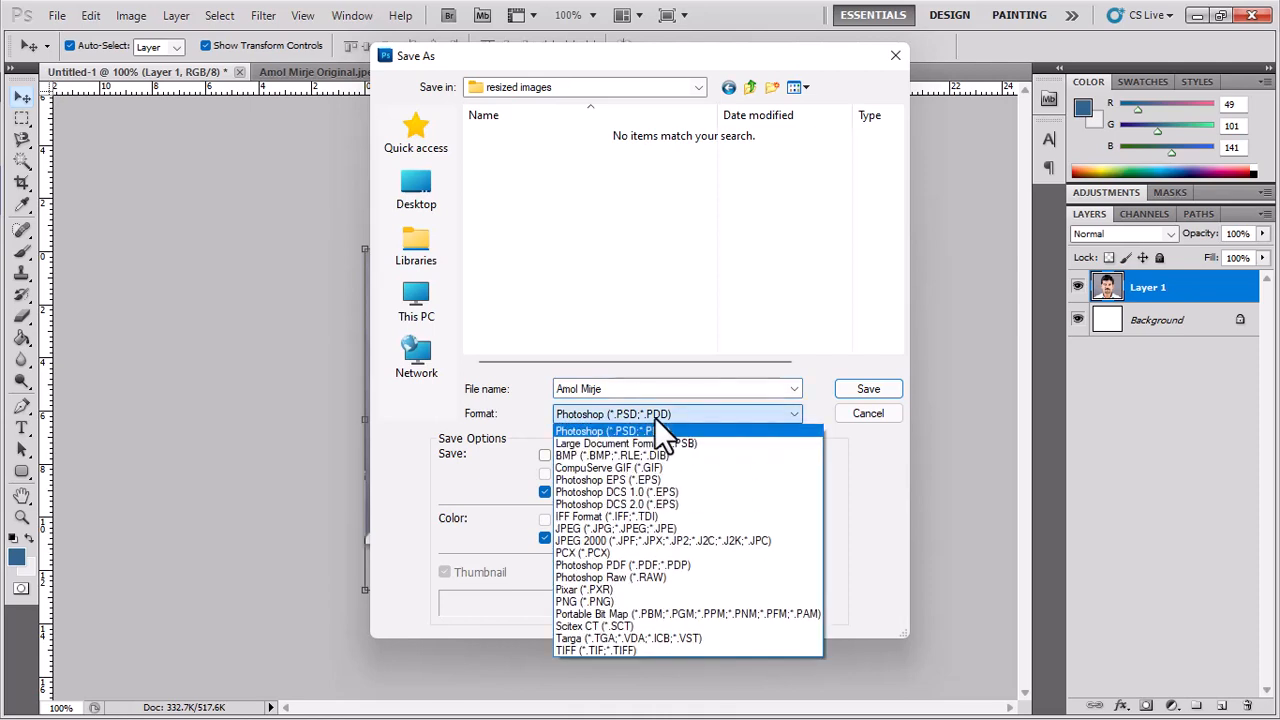
{"action": "left_click", "coordinate": [640, 530]}
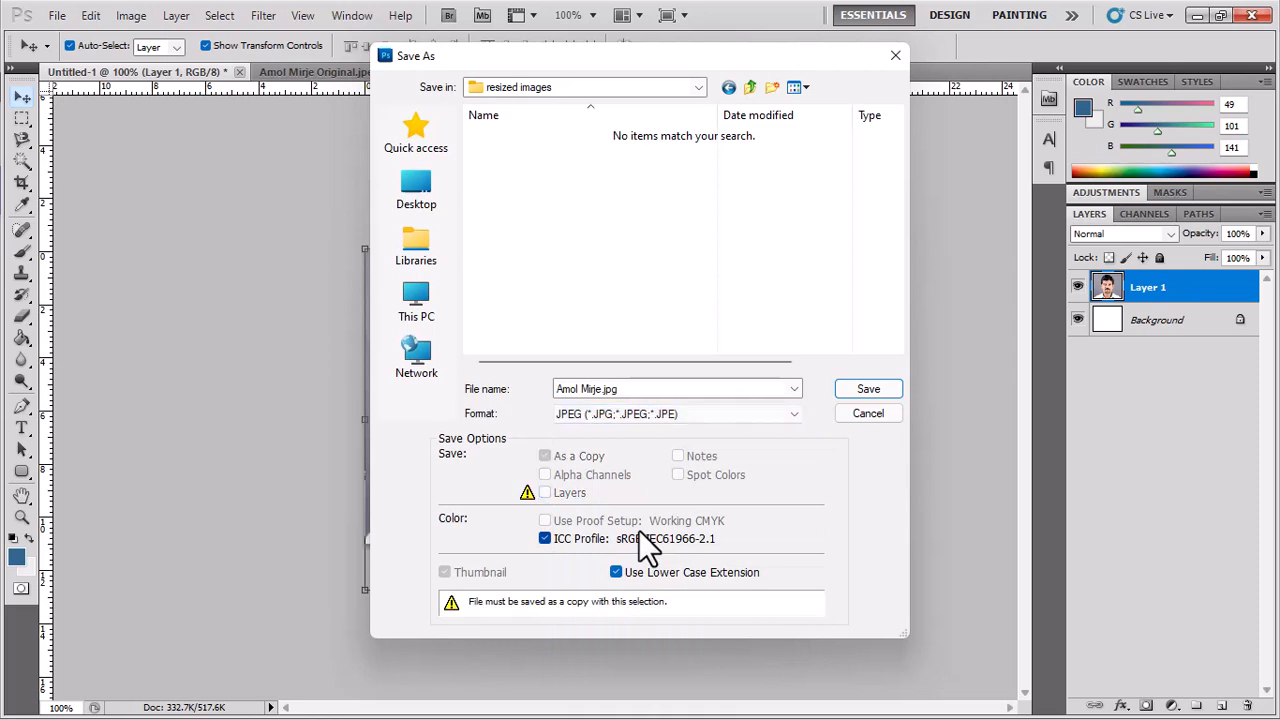
{"action": "left_click", "coordinate": [895, 390]}
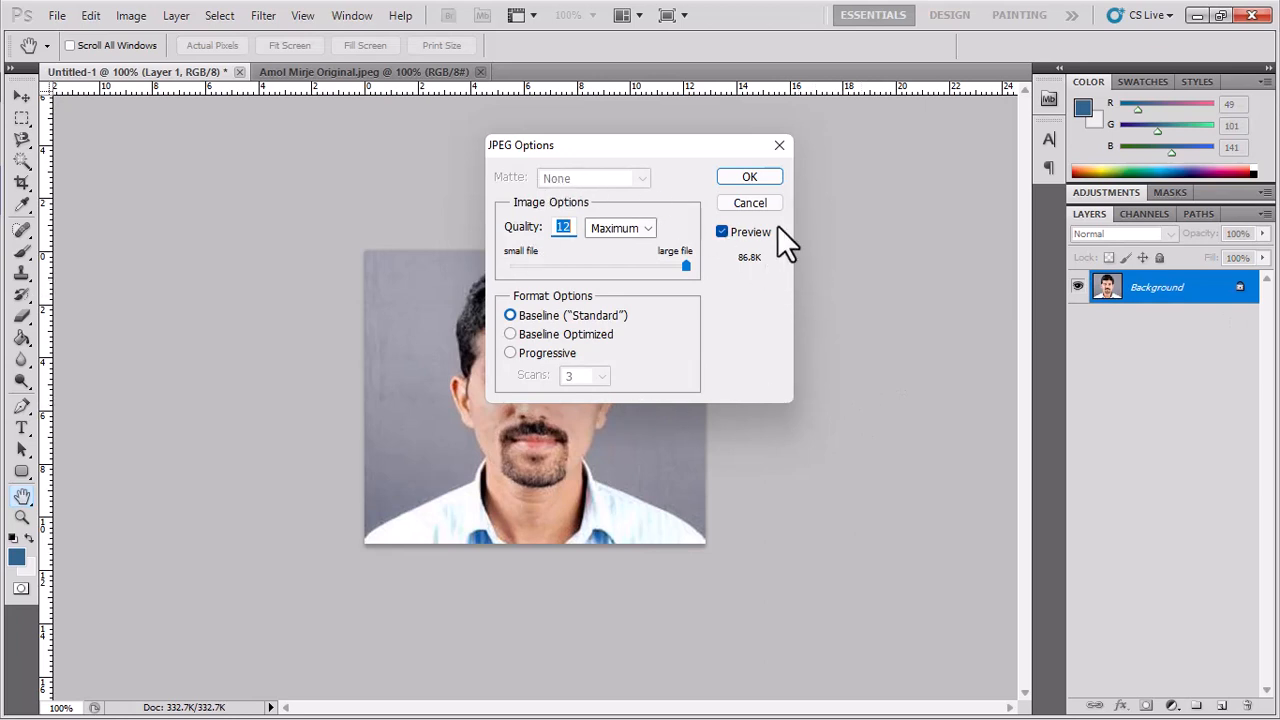
{"action": "left_click", "coordinate": [750, 177]}
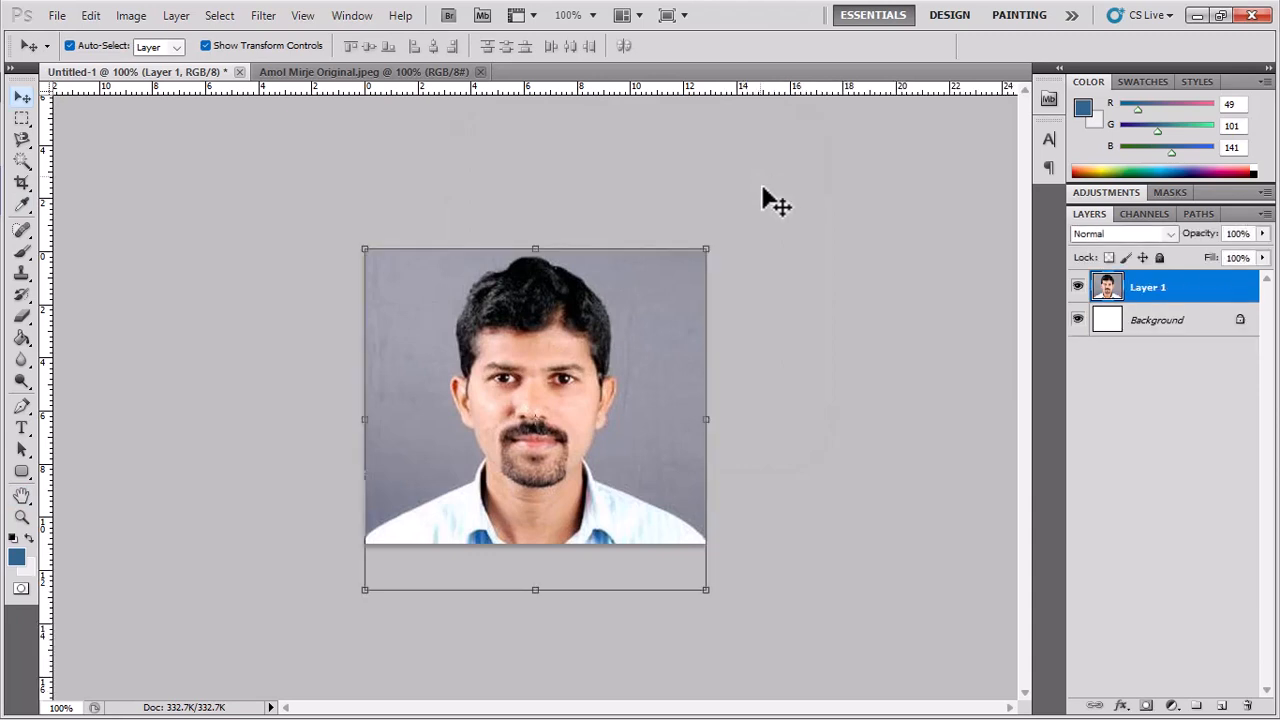
{"action": "left_click", "coordinate": [1195, 15]}
Minimize windows and browse File Explorer to Downloads › School › resized images.
{"action": "left_click", "coordinate": [1192, 13]}
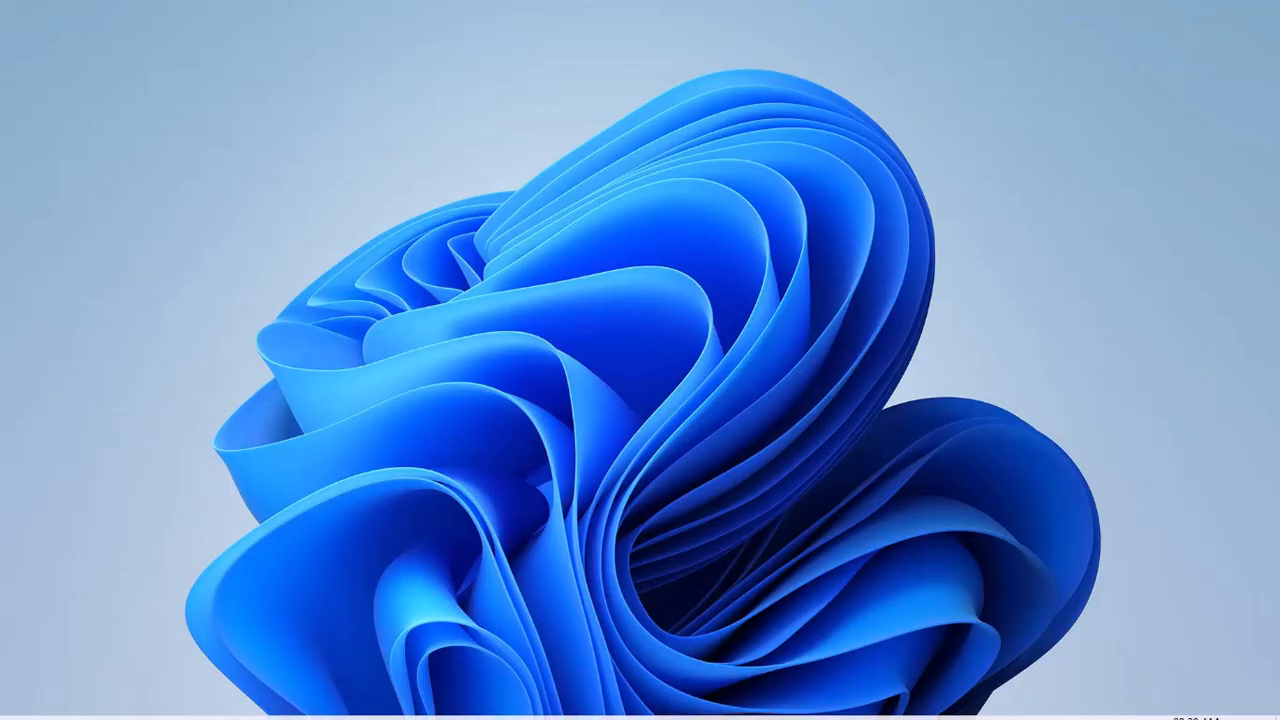
{"action": "mouse_move", "coordinate": [708, 714]}
{"action": "left_click", "coordinate": [836, 700]}
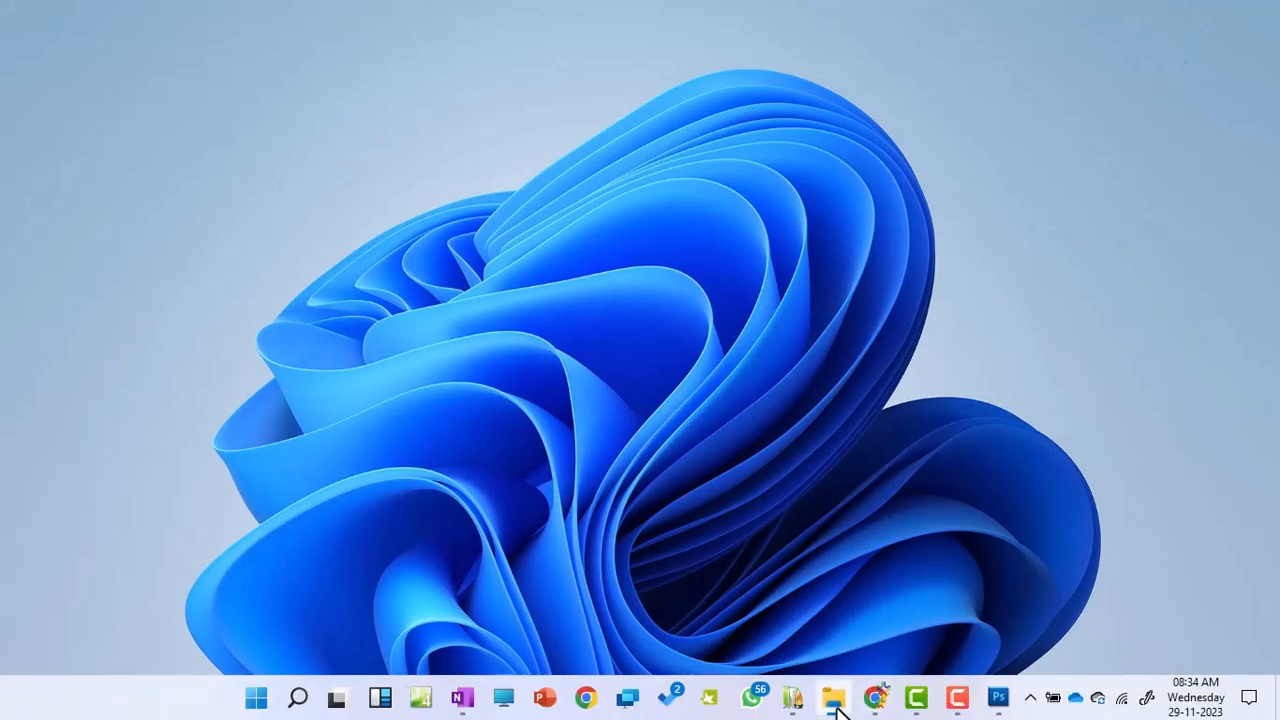
{"action": "scroll", "coordinate": [75, 440], "scroll_direction": "up", "scroll_amount": 3}
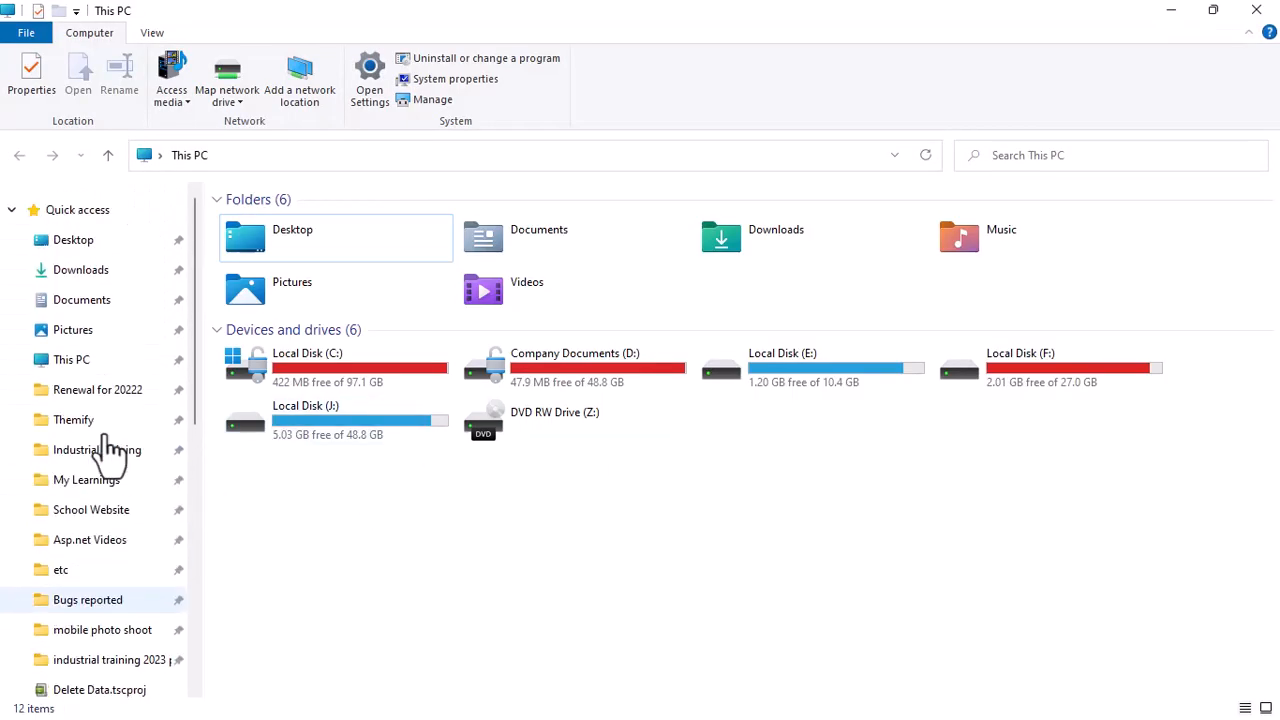
{"action": "left_click", "coordinate": [105, 275]}
{"action": "left_click", "coordinate": [481, 415]}
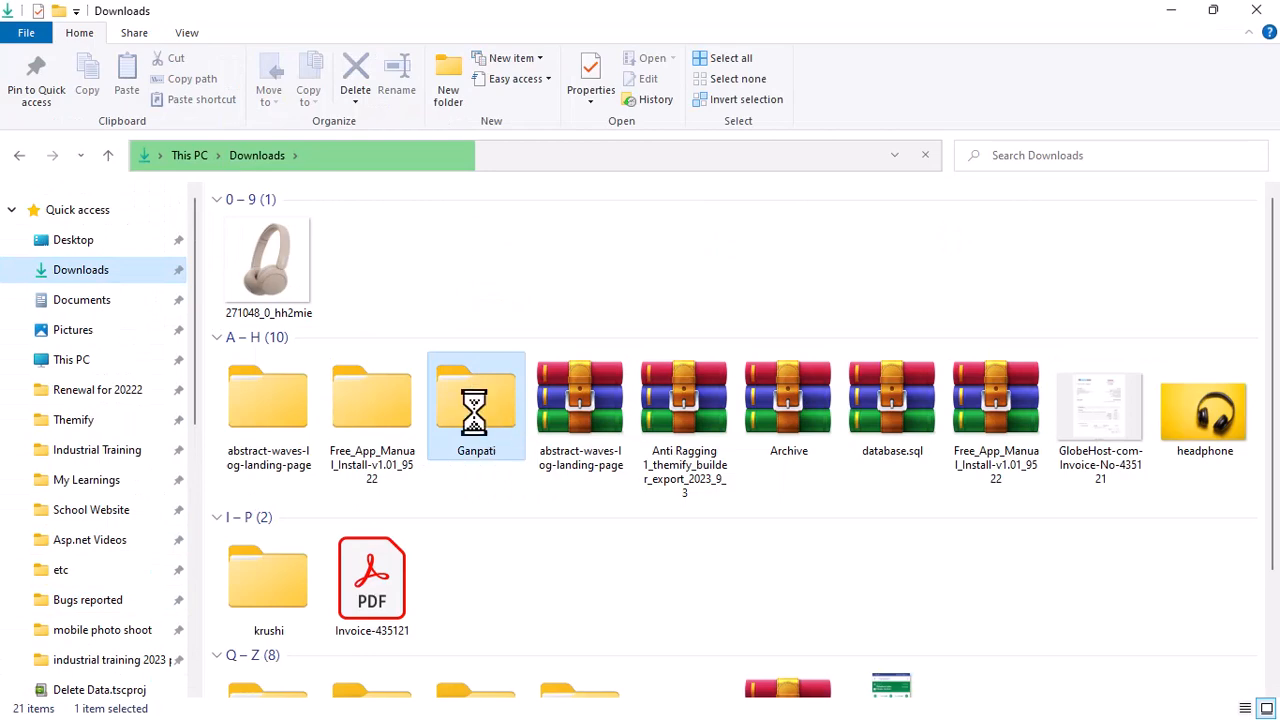
{"action": "left_click", "coordinate": [489, 277]}
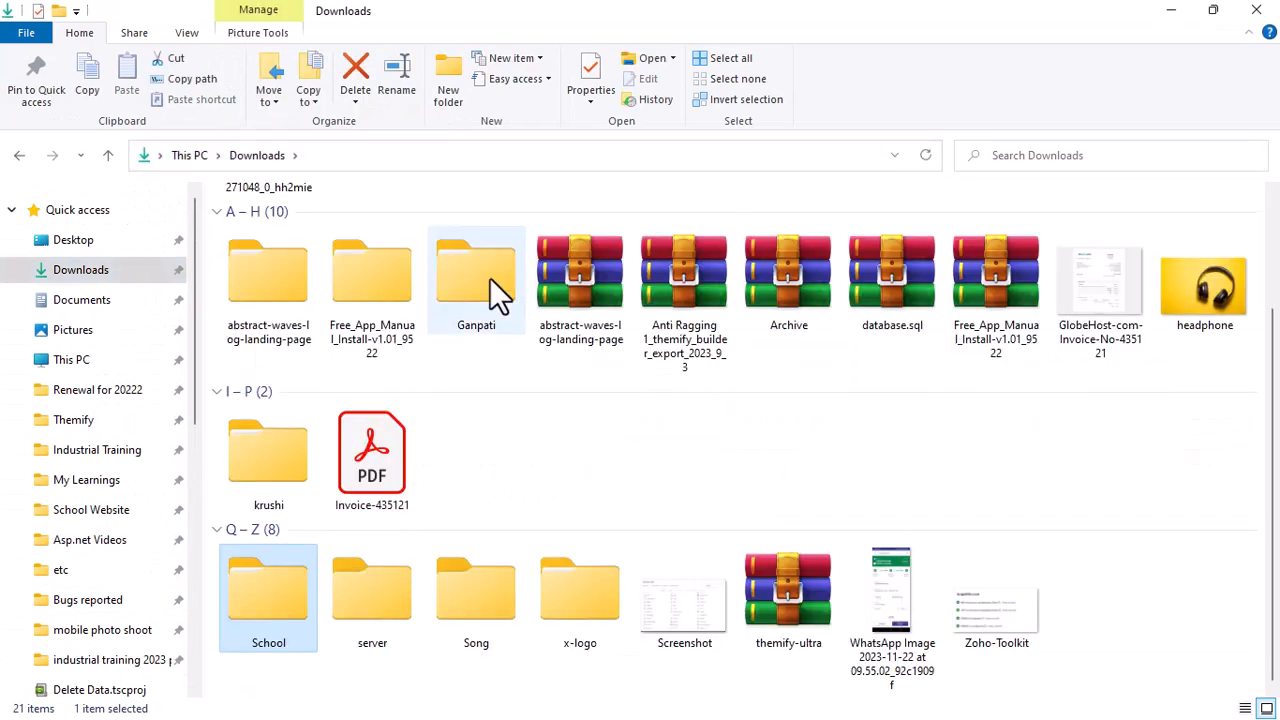
{"action": "double_click", "coordinate": [281, 604]}
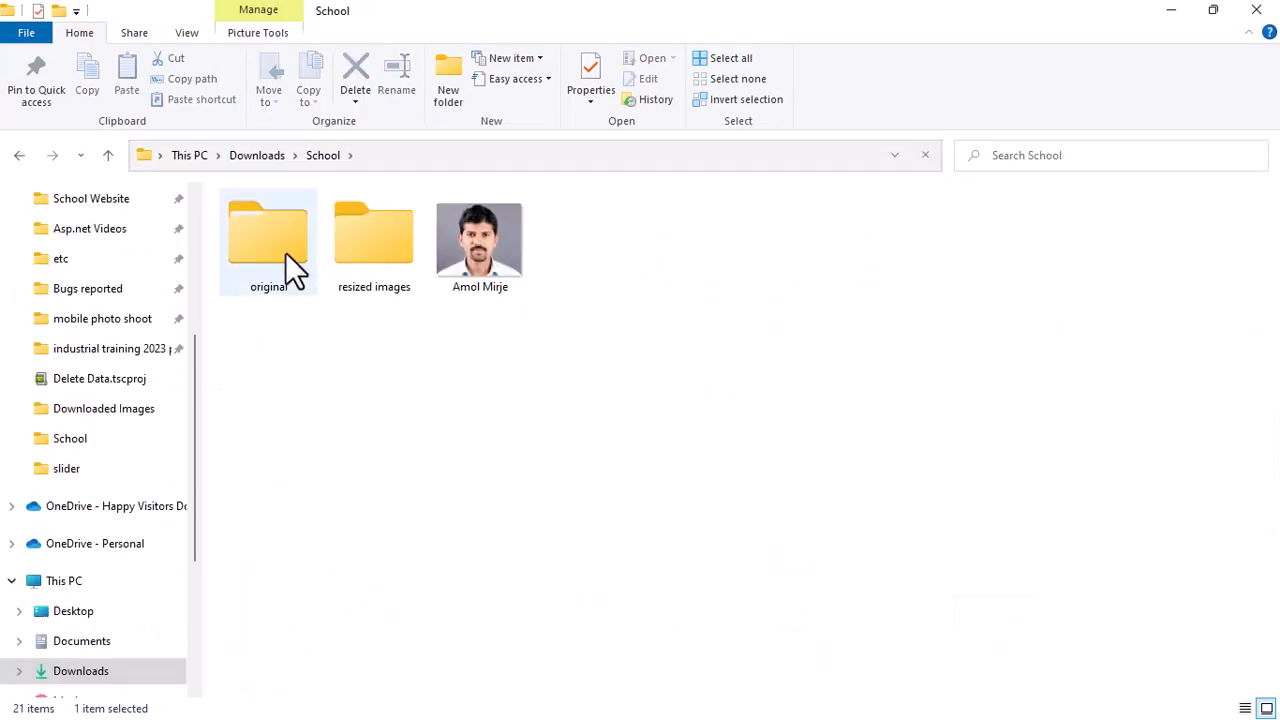
{"action": "double_click", "coordinate": [387, 248]}
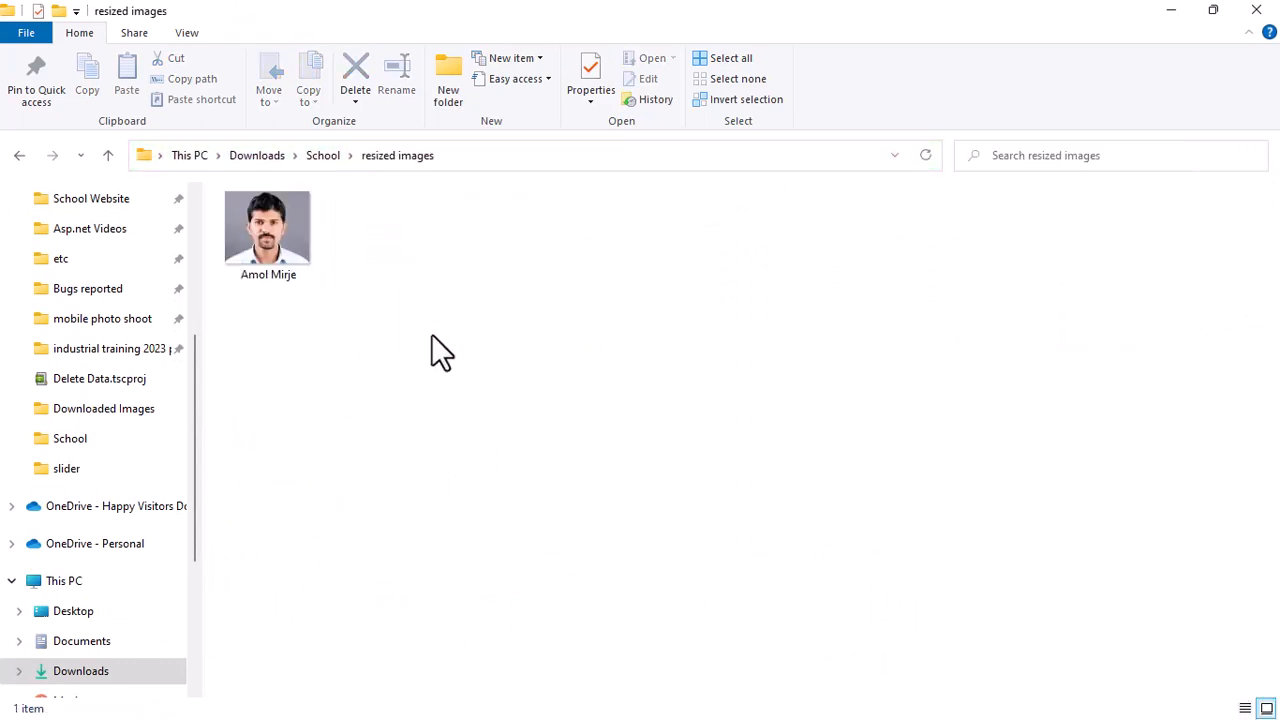
{"action": "left_click", "coordinate": [272, 252]}
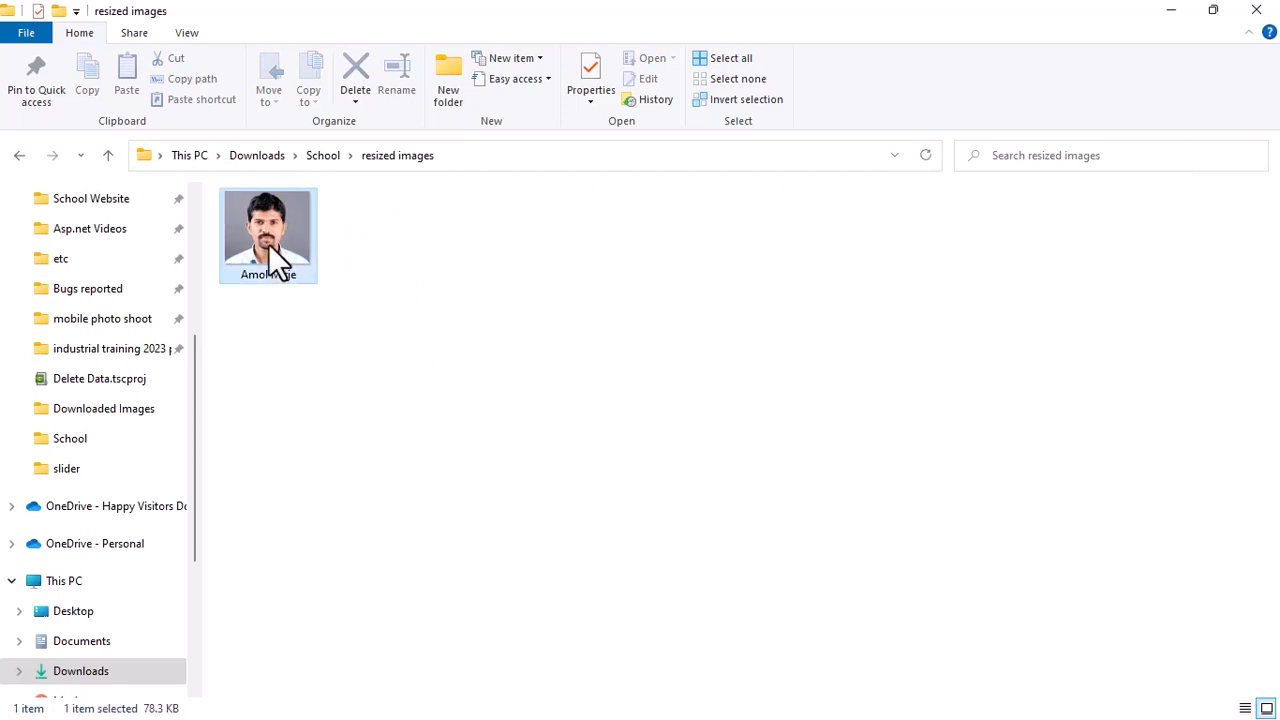
{"action": "left_click", "coordinate": [586, 78]}
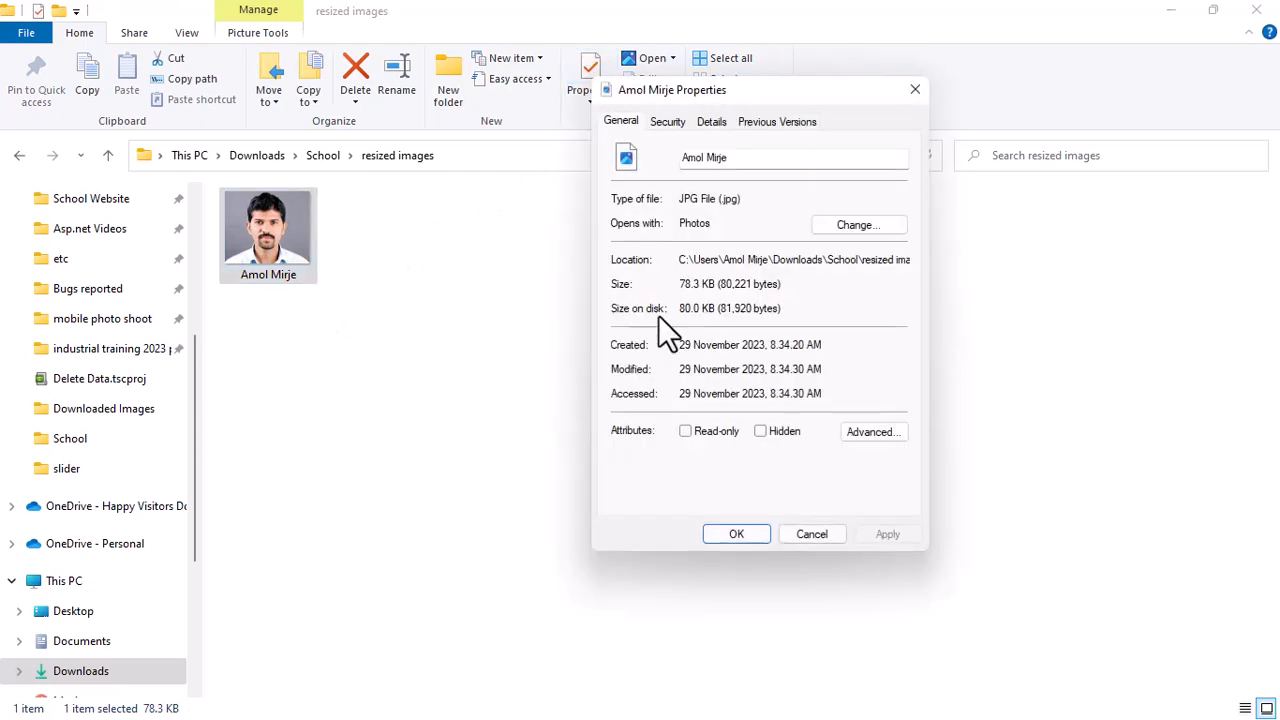
{"action": "left_click", "coordinate": [714, 122]}
{"action": "scroll", "coordinate": [785, 352], "scroll_direction": "down", "scroll_amount": 1}
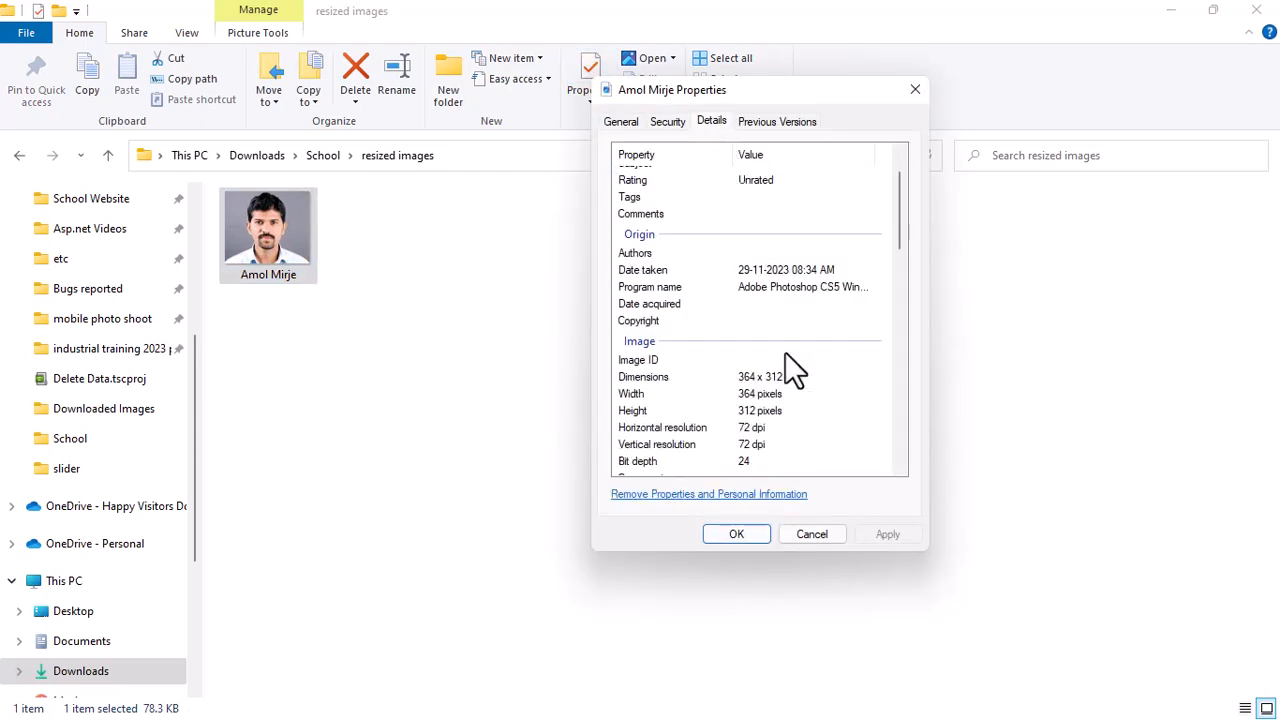
{"action": "scroll", "coordinate": [785, 352], "scroll_direction": "down", "scroll_amount": 1}
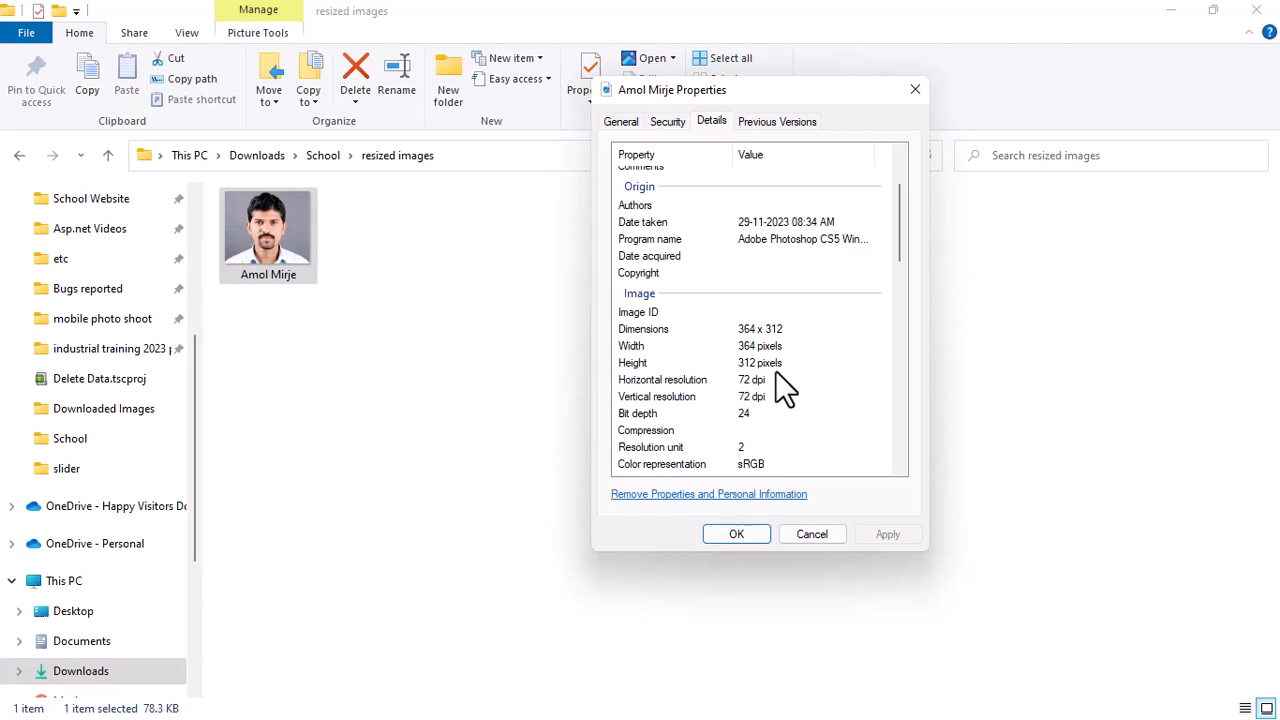
{"action": "left_click", "coordinate": [749, 533]}
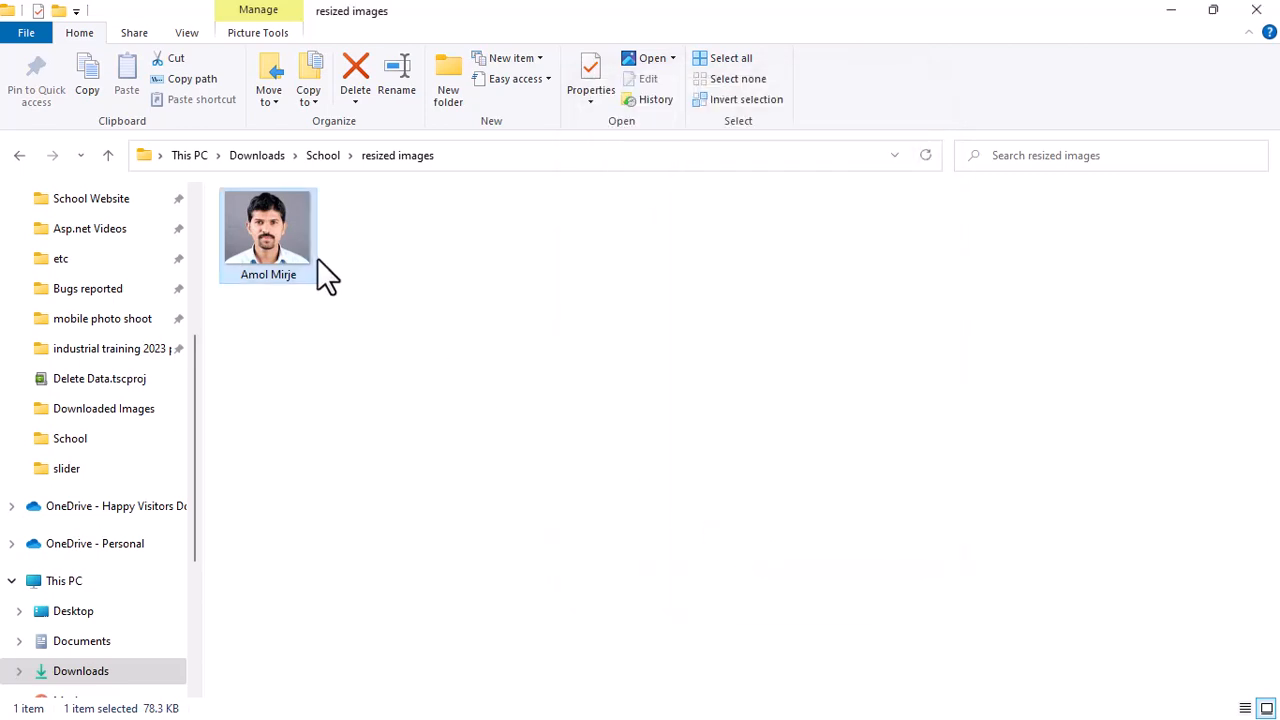
{"action": "mouse_move", "coordinate": [301, 272]}
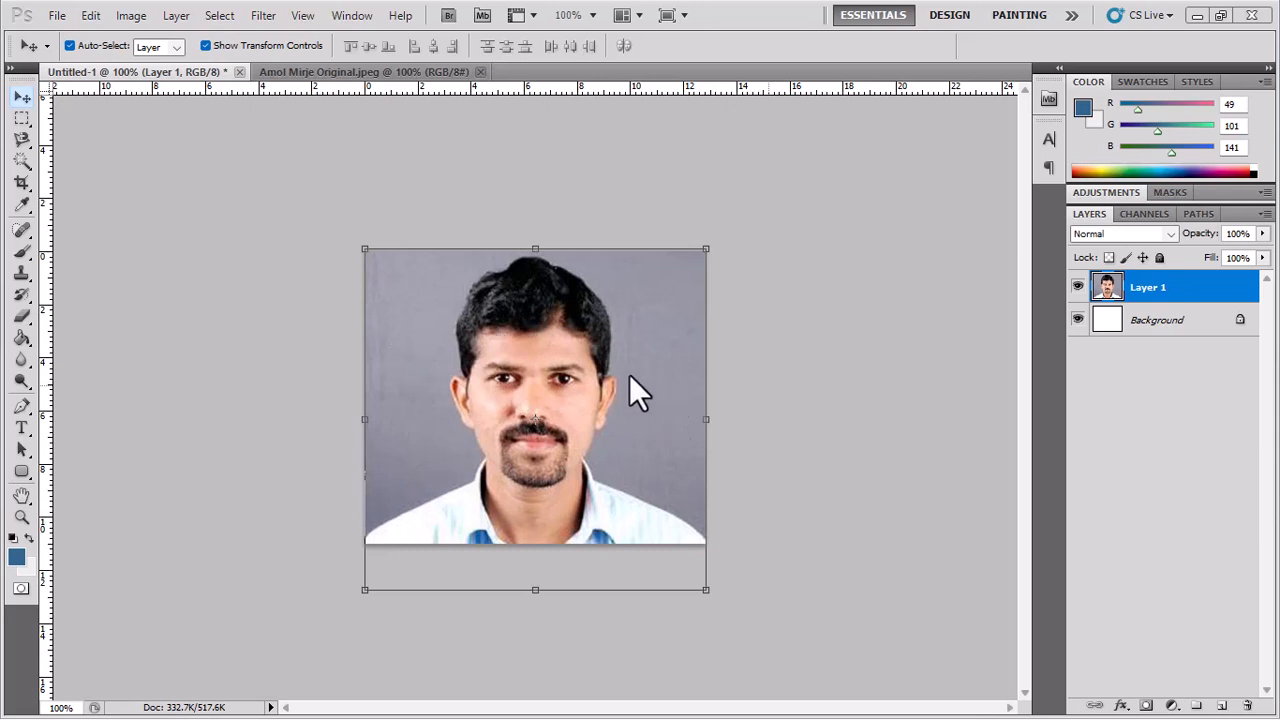
{"action": "left_click", "coordinate": [206, 45]}
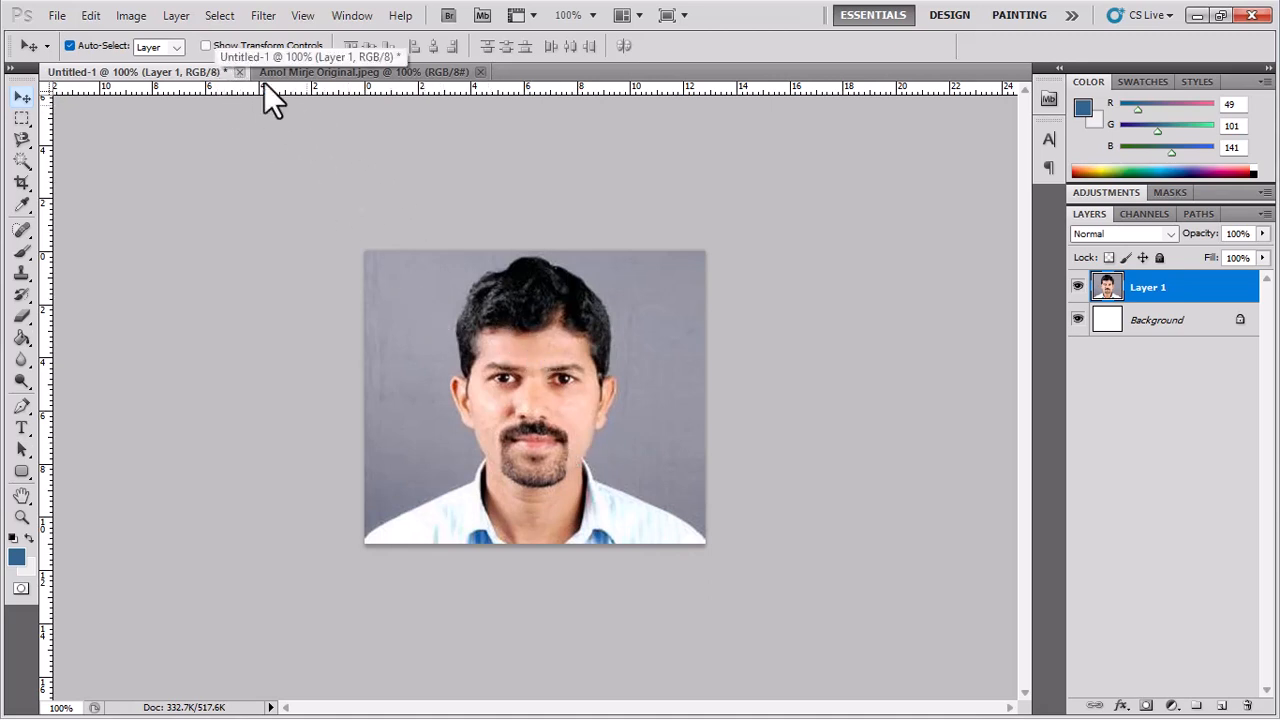
{"action": "left_click", "coordinate": [206, 45]}
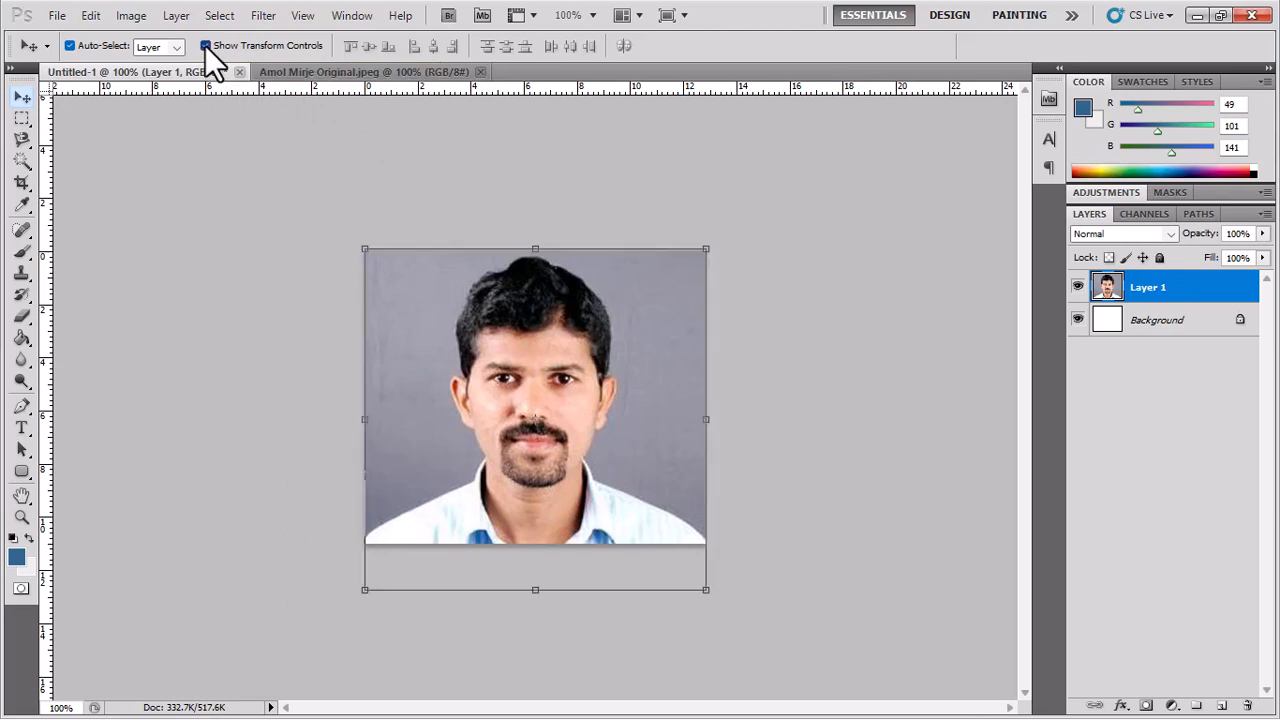